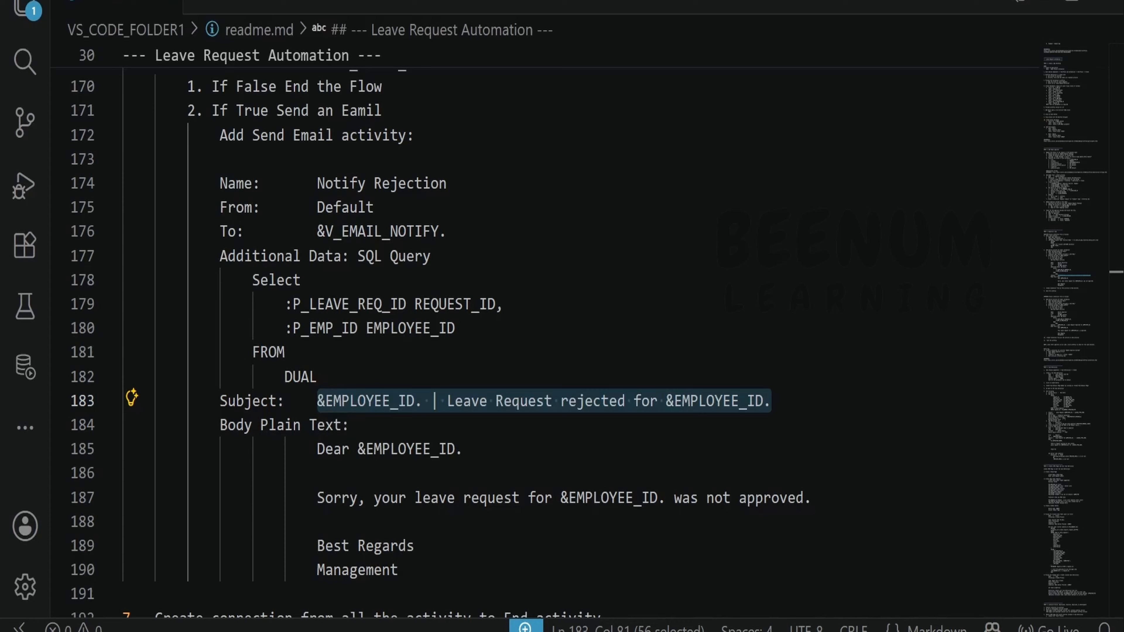
Step: Copy the rejection email body, from "Dear &EMPLOYEE_ID." through "Management", from readme.md into the APEX Body Plain Text editor
scroll(217, 362, "down", 1)
left_click_drag(314, 404, 400, 525)
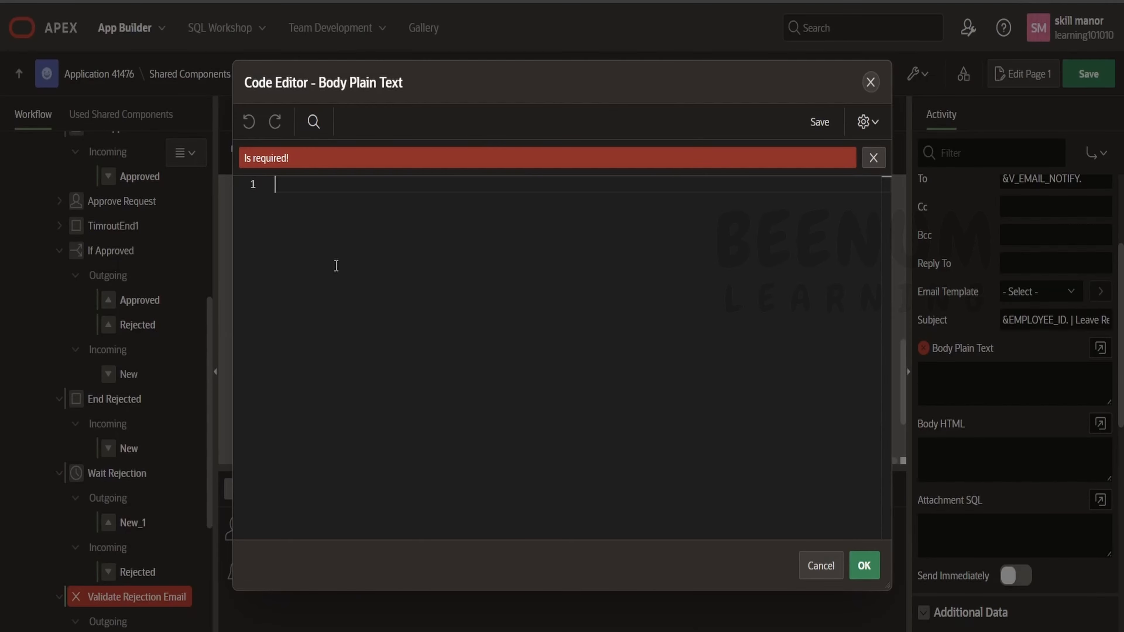
type("Dear &EMPLOYEE_ID.                          Sorry, your leave request for &EMPLOYEE_ID. was not approved.                          Best Regards                         Management")
Step: Remove the leading indentation from the "Sorry, your leave request", "Best Regards" and "Management" lines of the email body
left_click_drag(409, 218, 274, 217)
key("BackSpace")
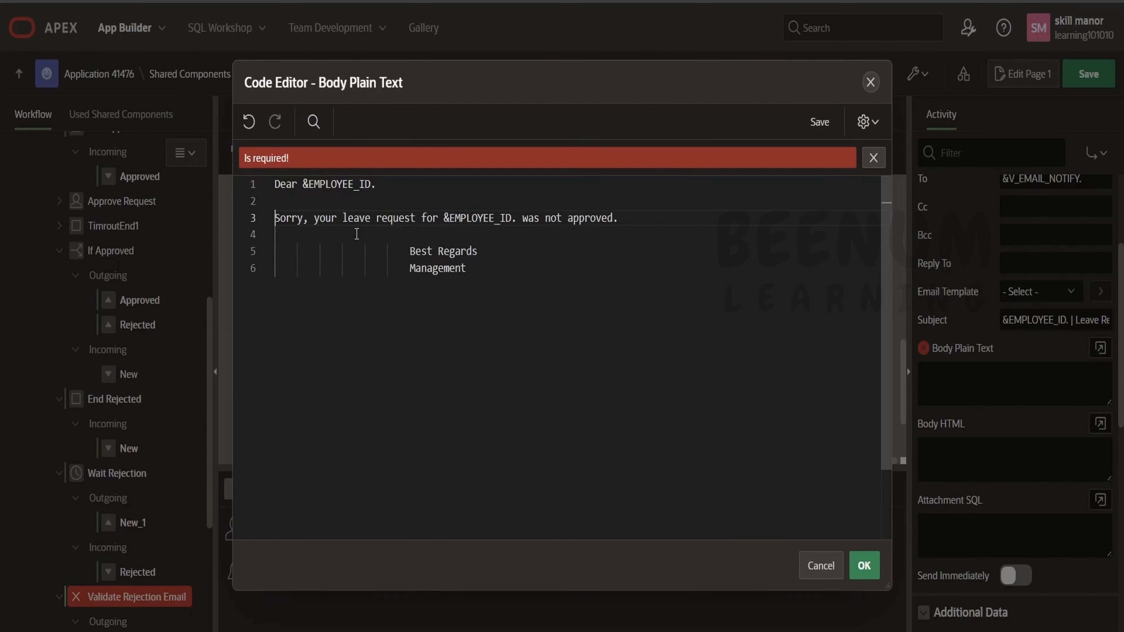
double_click(344, 253)
key("BackSpace")
double_click(339, 266)
key("BackSpace")
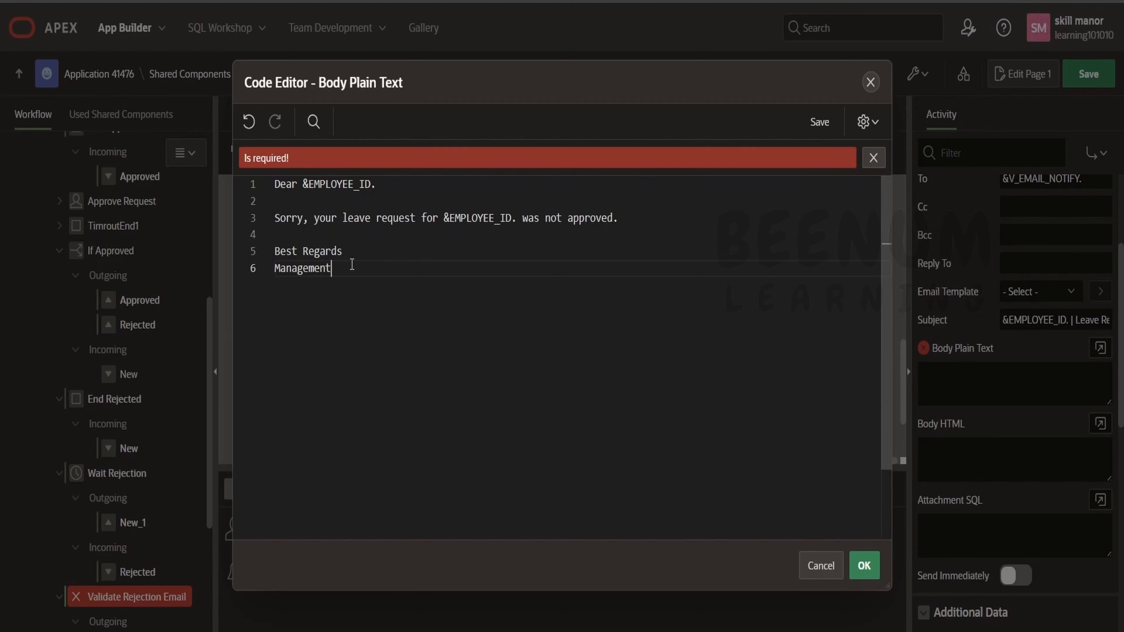
Step: Dismiss the required-field error, check the &EMPLOYEE_ID. placeholders in the email body and apply the text
key("ctrl+a")
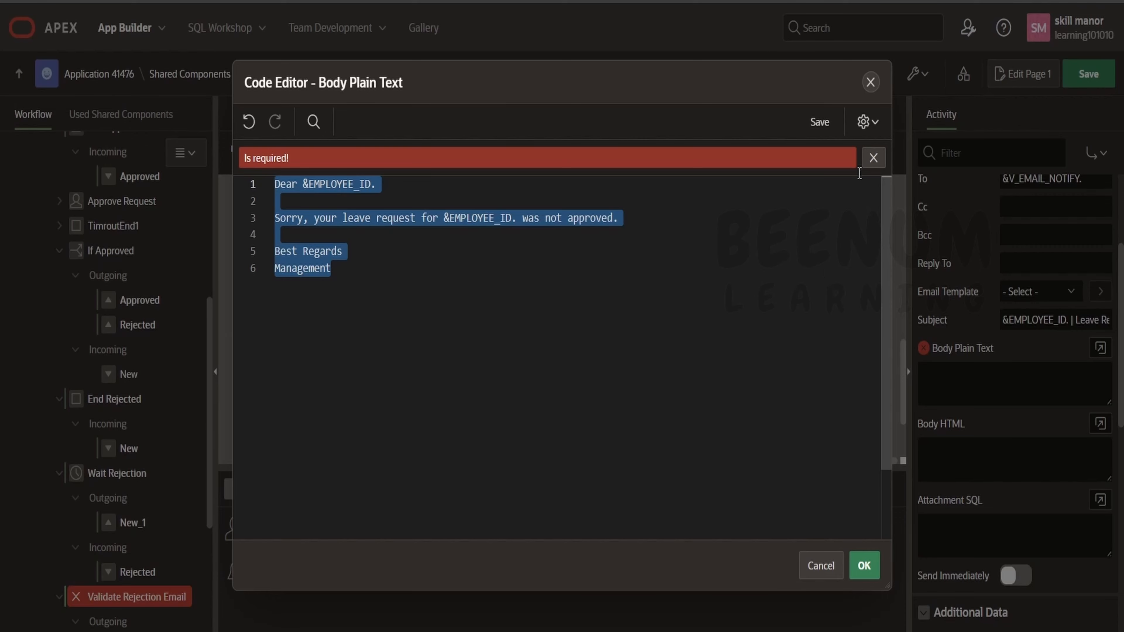
left_click(873, 158)
left_click(443, 198)
left_click_drag(445, 183, 509, 192)
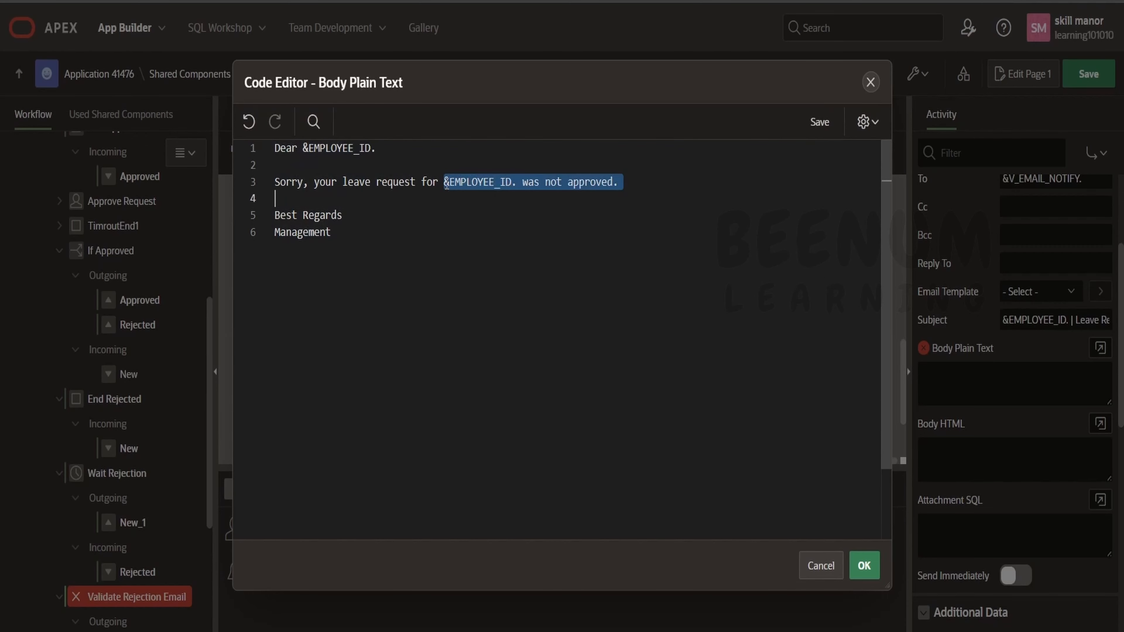
left_click_drag(374, 148, 299, 150)
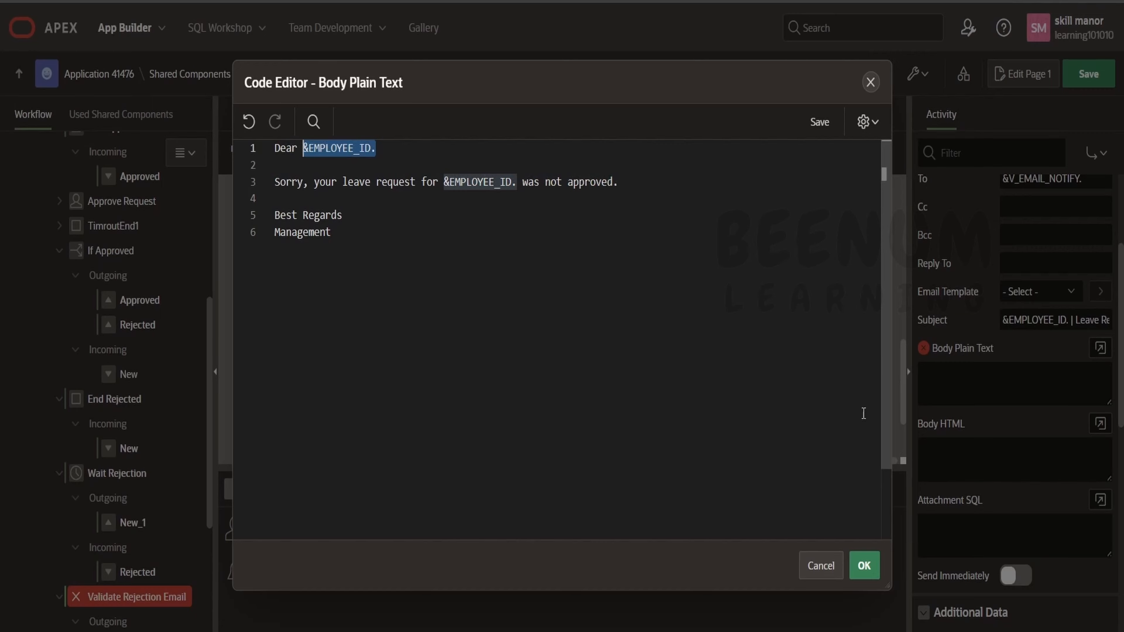
left_click(864, 566)
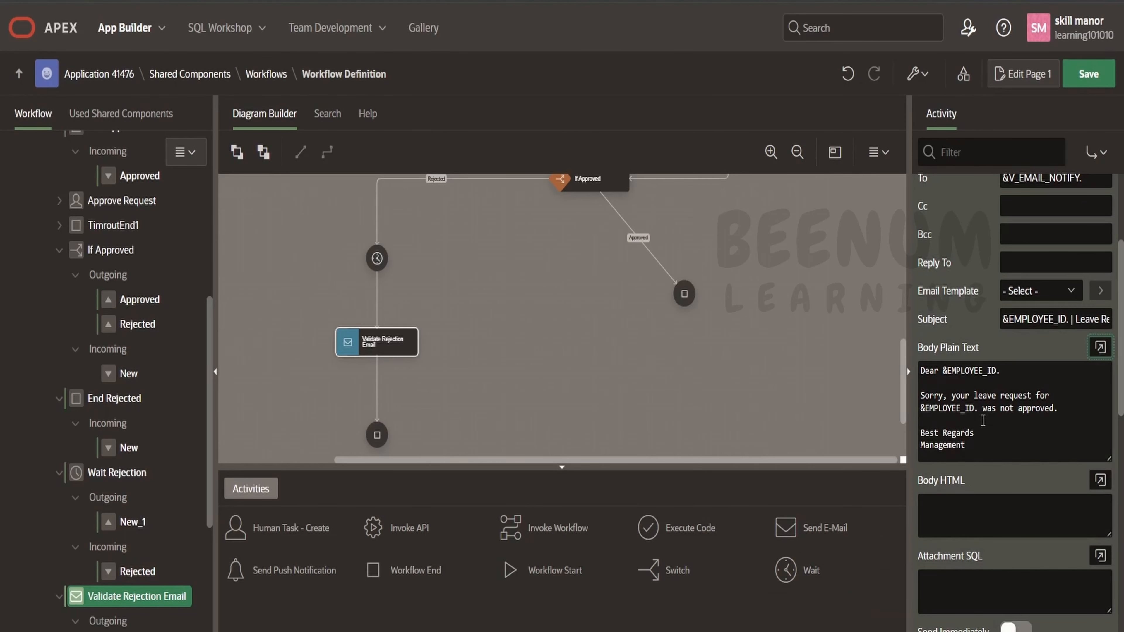
Step: Rename the Send E-Mail activity to "Notify Rejection", taking the name from the readme.md notes
scroll(986, 389, "up", 4)
left_click(1090, 74)
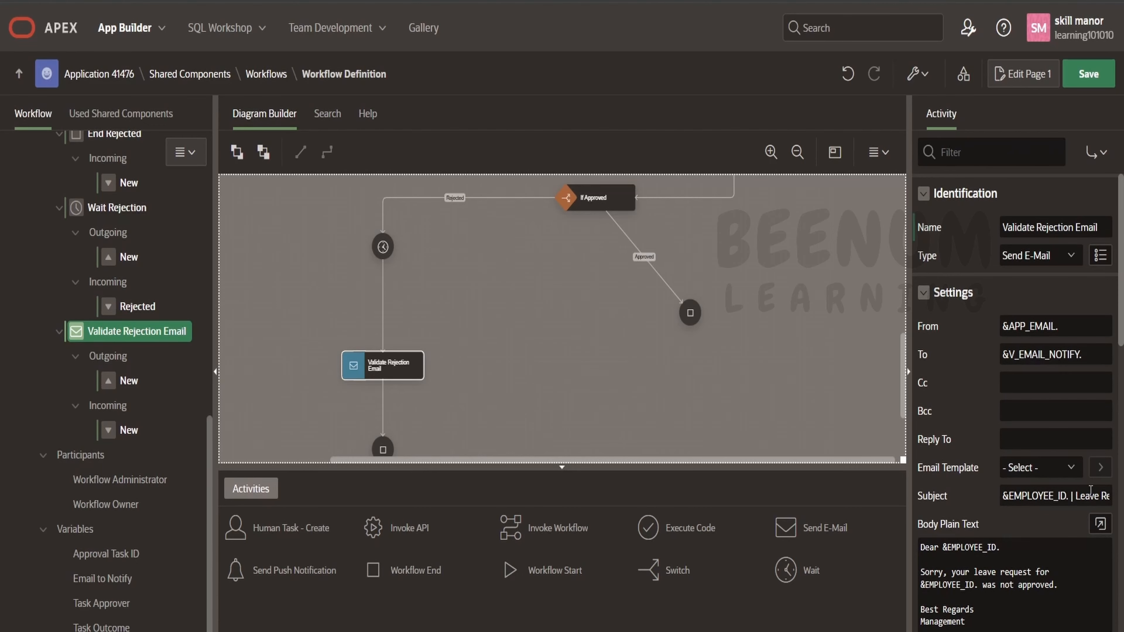
scroll(1090, 490, "down", 4)
scroll(1009, 399, "up", 4)
key("alt+Tab")
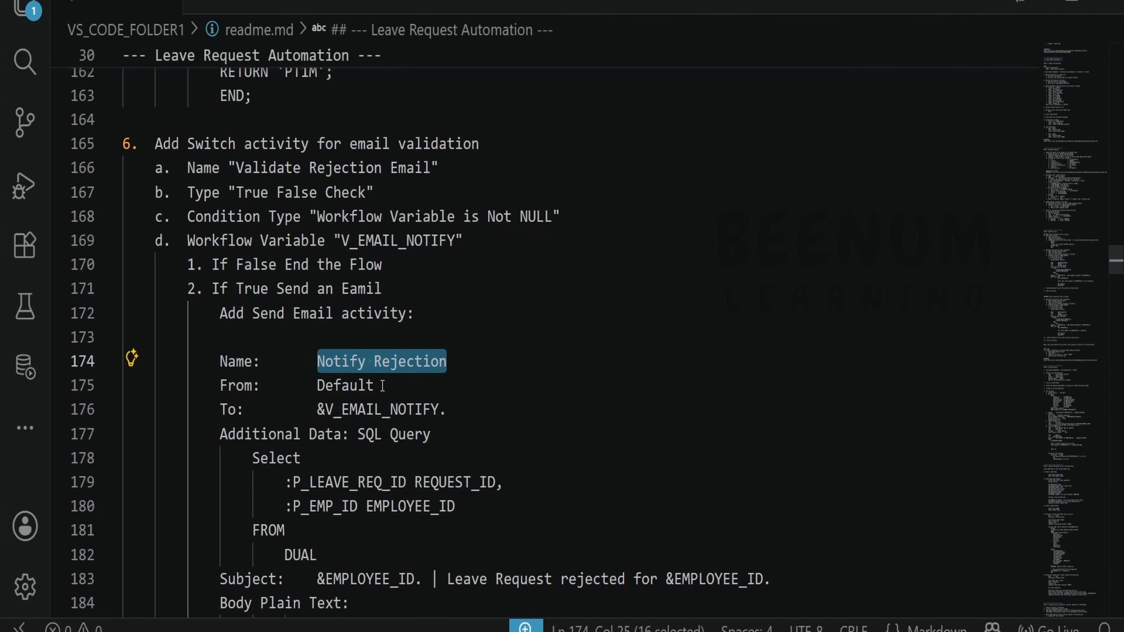
key("alt+Tab")
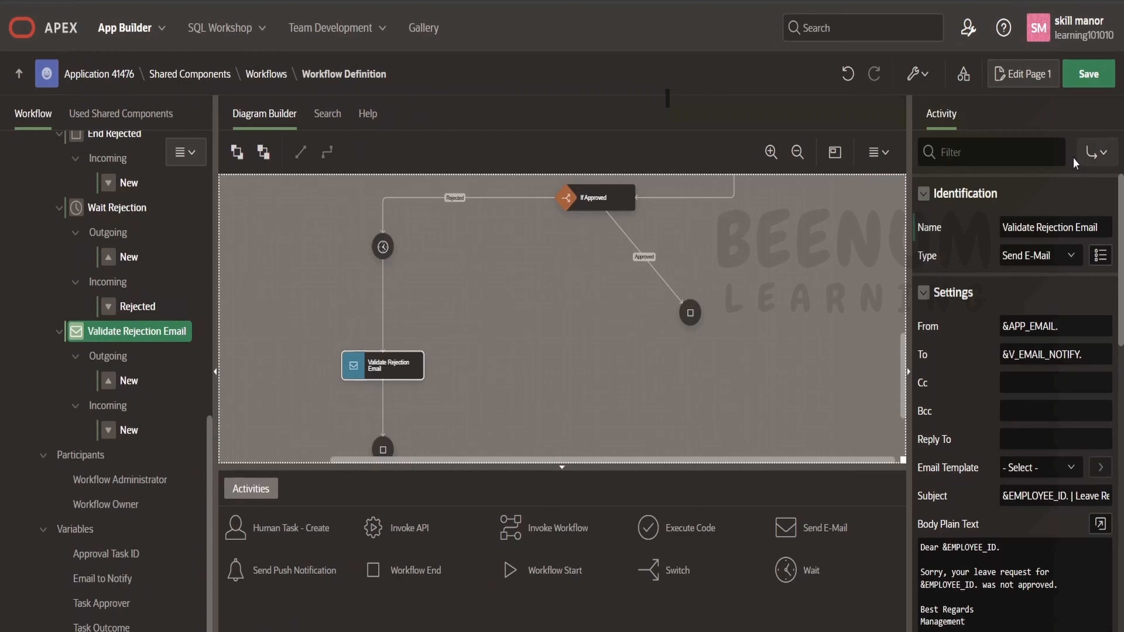
left_click(1047, 227)
key("ctrl+a")
type("Notify Rejection")
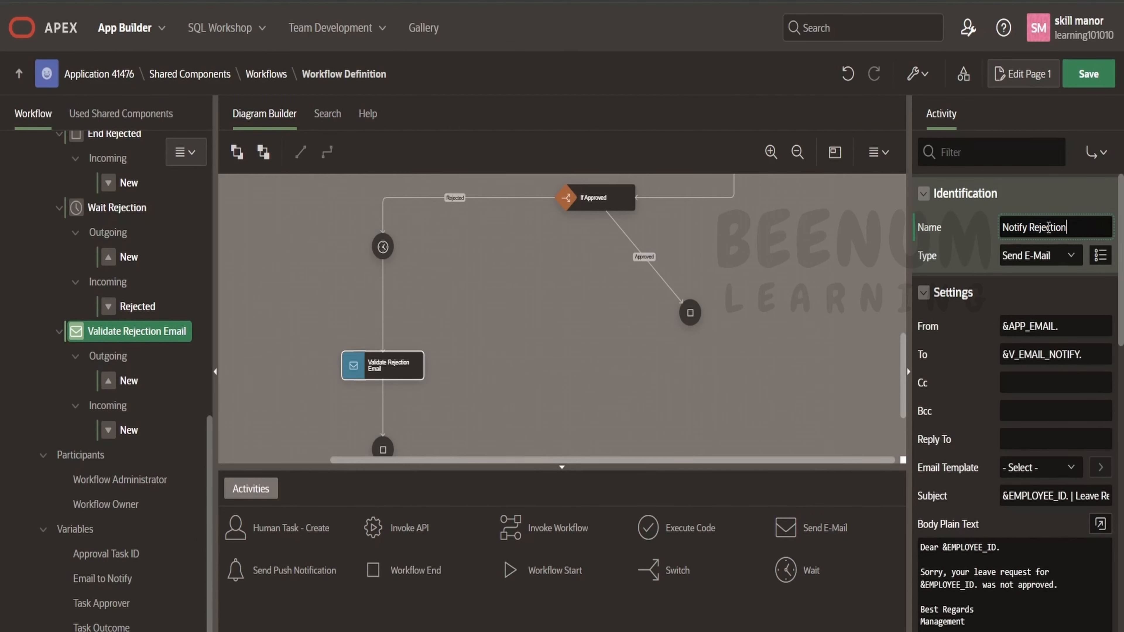
left_click(1025, 355)
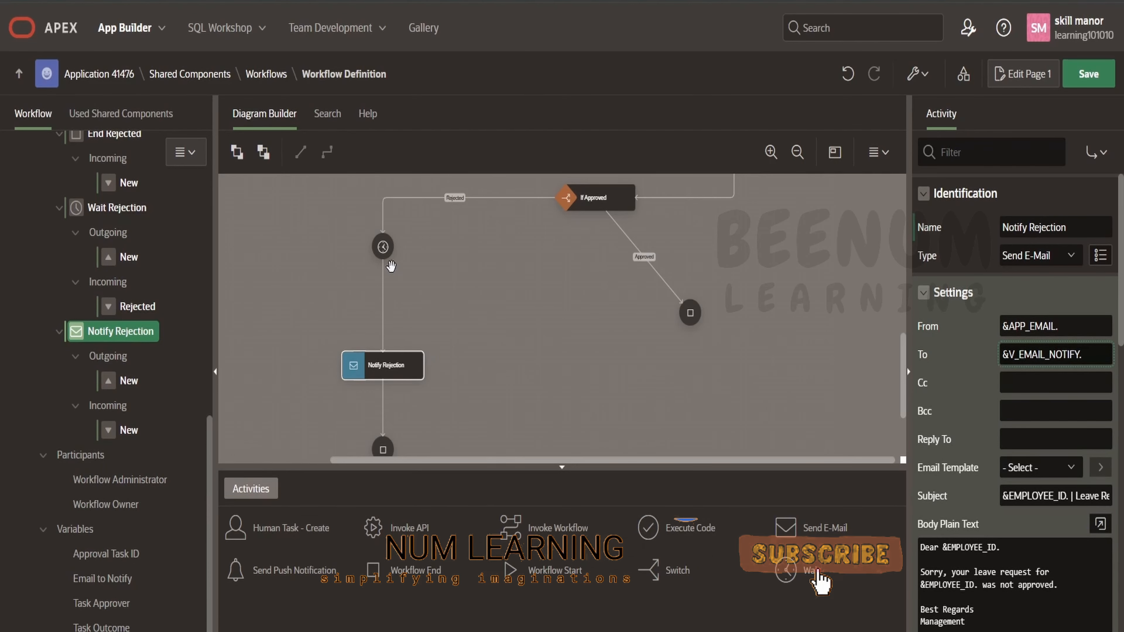
Step: Add a Switch activity directly after the Wait Rejection activity in the workflow diagram
left_click(491, 267)
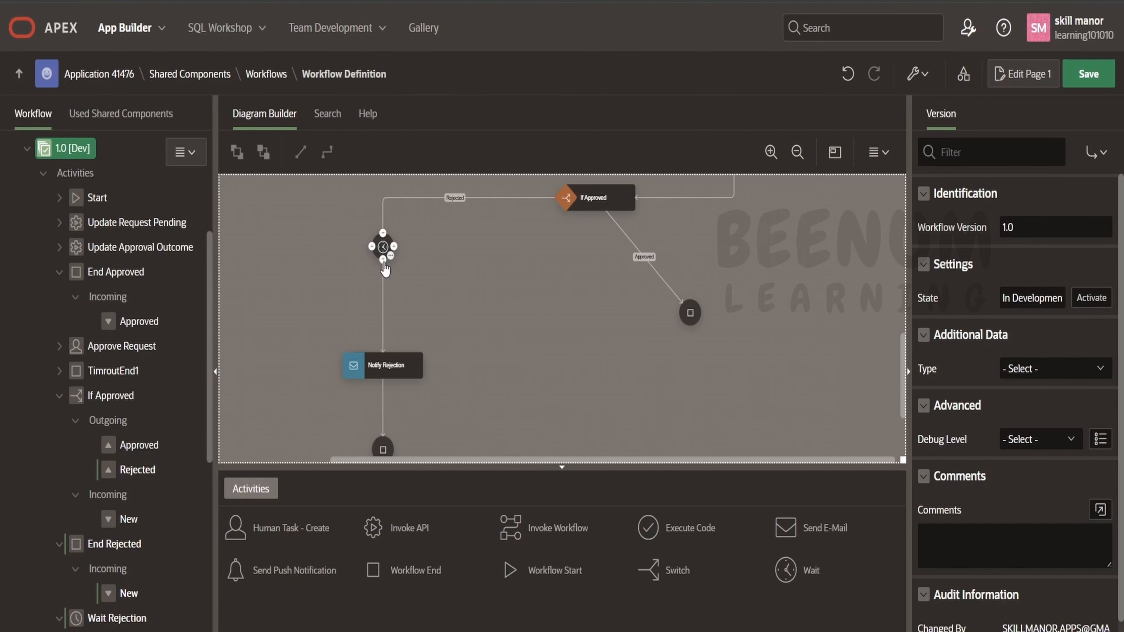
left_click(383, 261)
left_click(405, 486)
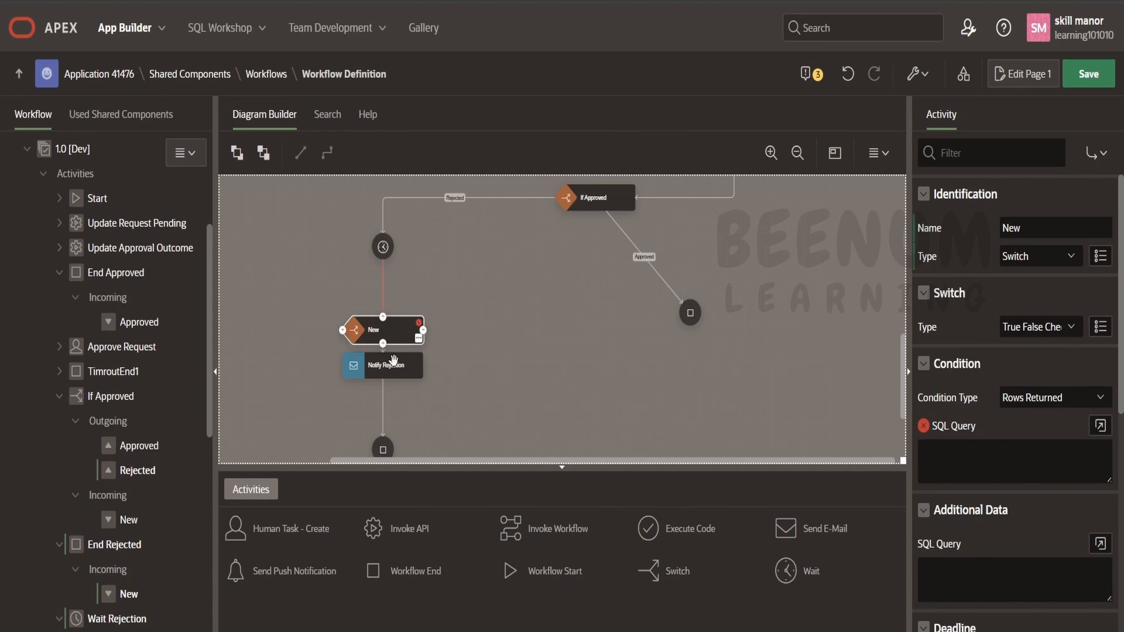
Step: Name the new Switch activity "Validate Rejection Email", copying the name from the readme.md notes
key("alt+Tab")
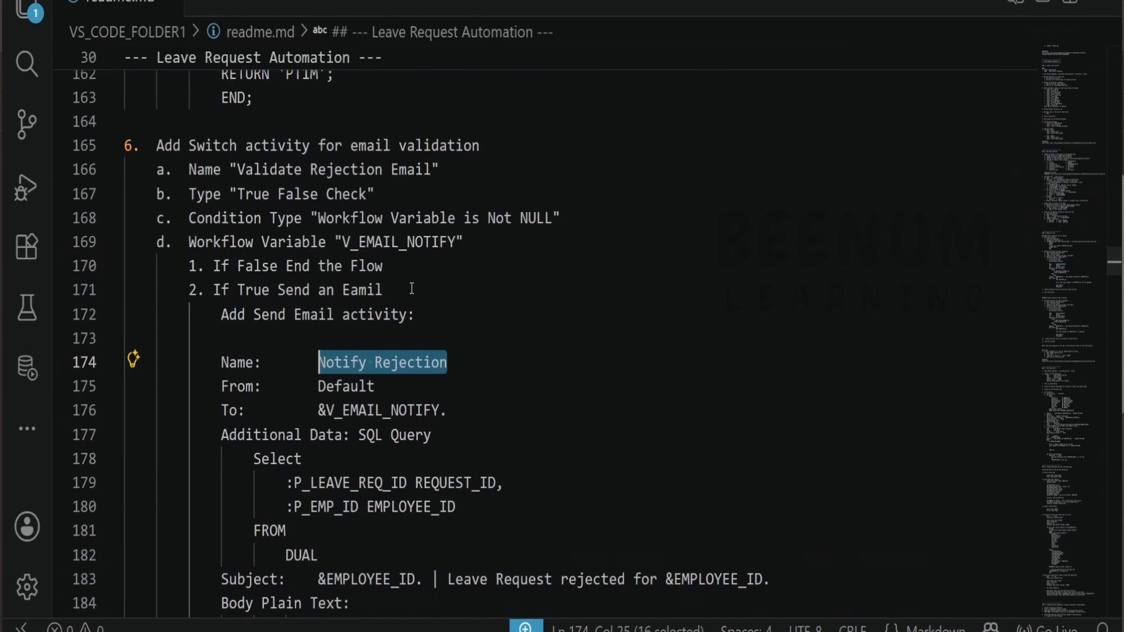
scroll(411, 288, "up", 2)
left_click_drag(434, 304, 239, 305)
key("ctrl+c")
key("alt+Tab")
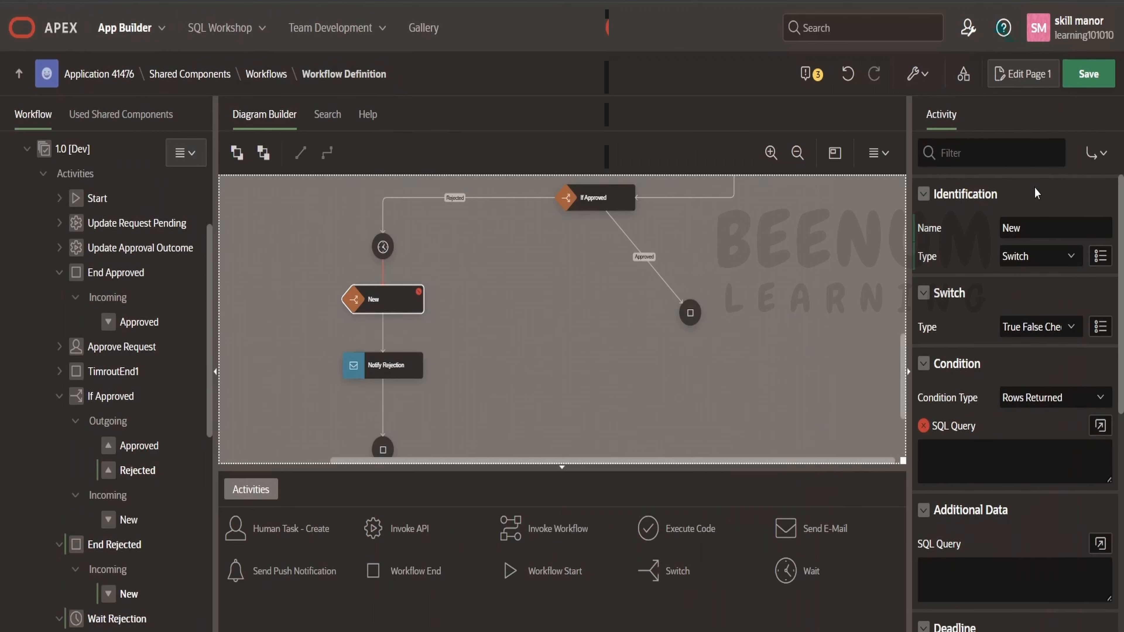
double_click(1018, 228)
key("ctrl+v")
Step: Set the switch to True False Check with condition Workflow Variable is NOT NULL on the version variable V_EMAIL_NOTIFY
left_click(1045, 327)
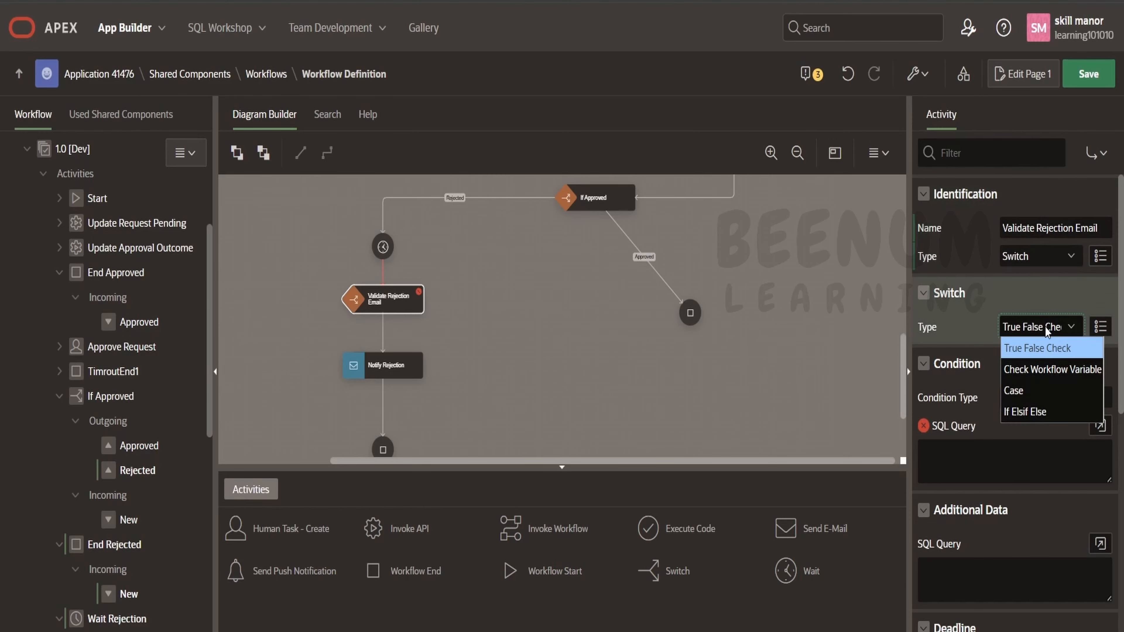
left_click(1036, 351)
left_click(1055, 399)
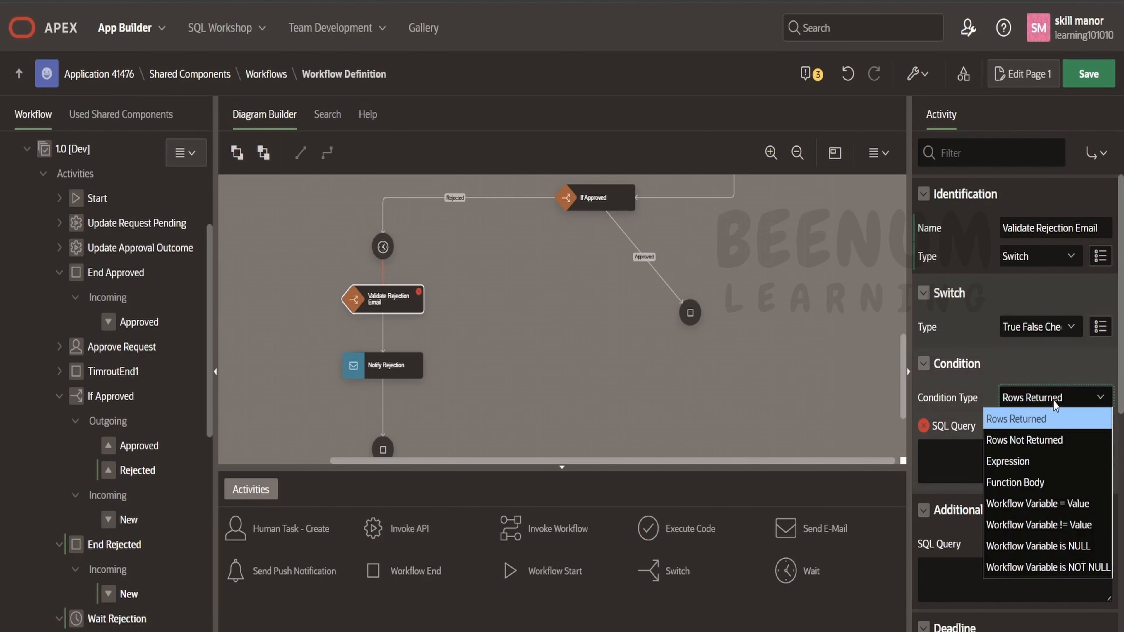
left_click(1043, 569)
left_click(1100, 426)
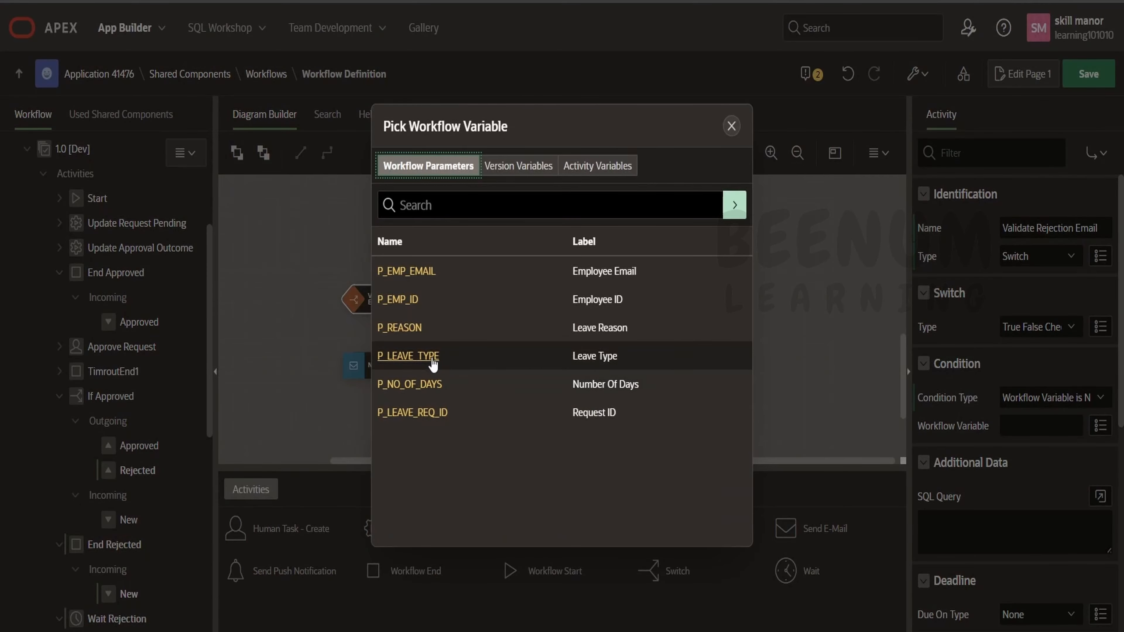
left_click(517, 167)
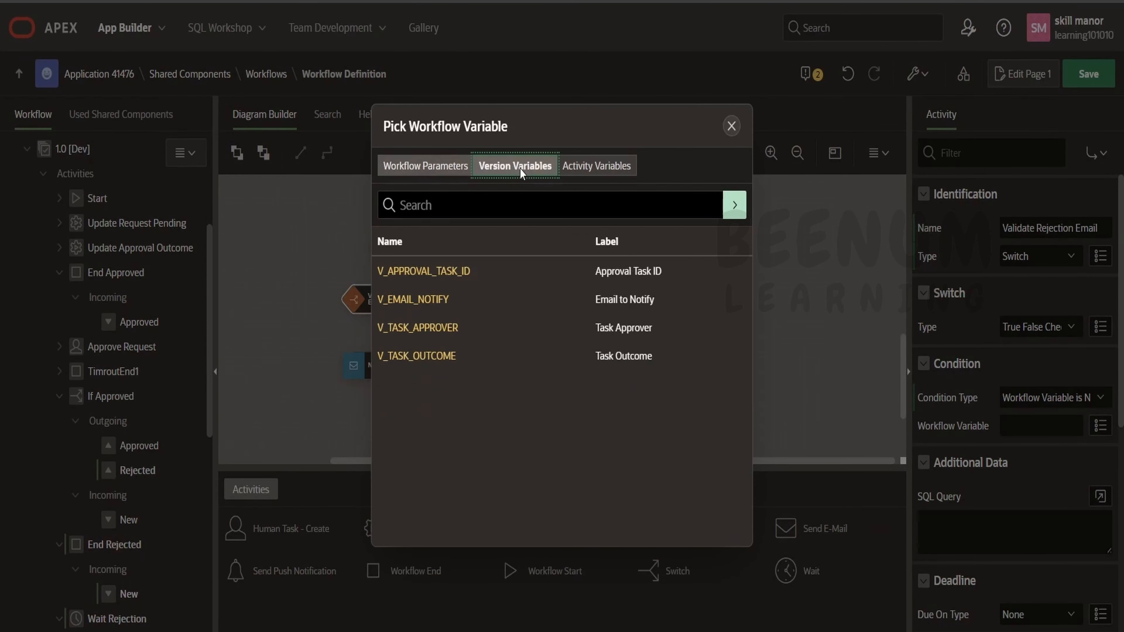
left_click(424, 305)
left_click(451, 374)
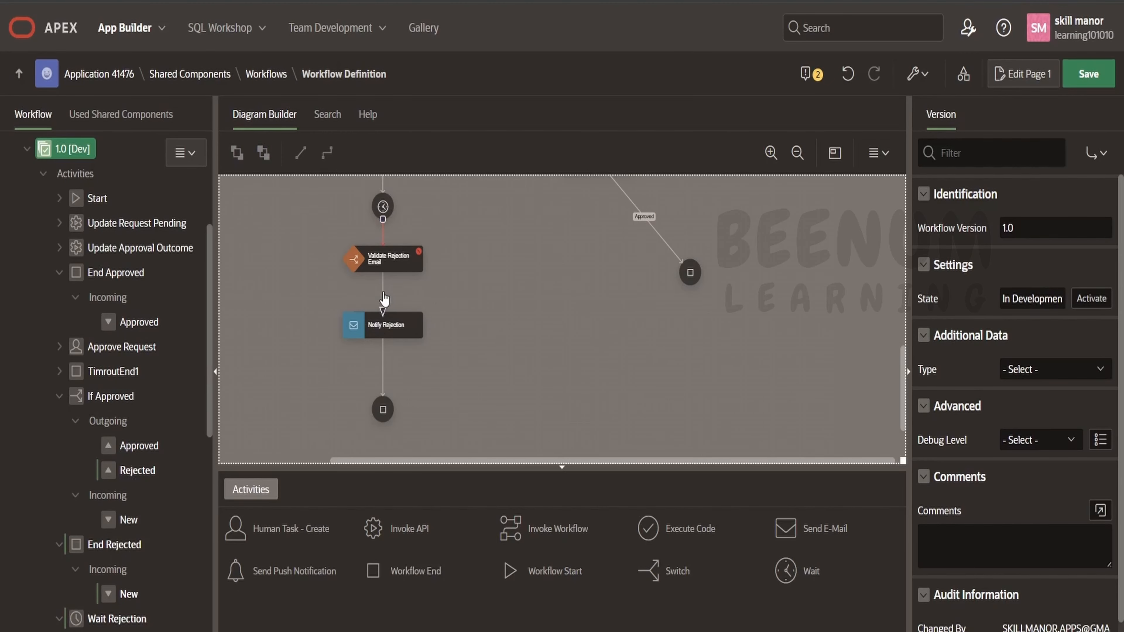
Step: Move Notify Rejection to the lower right of the switch and delete the direct connection from Wait Rejection to it
left_click_drag(385, 262, 385, 270)
left_click_drag(387, 330, 515, 401)
left_click(478, 346)
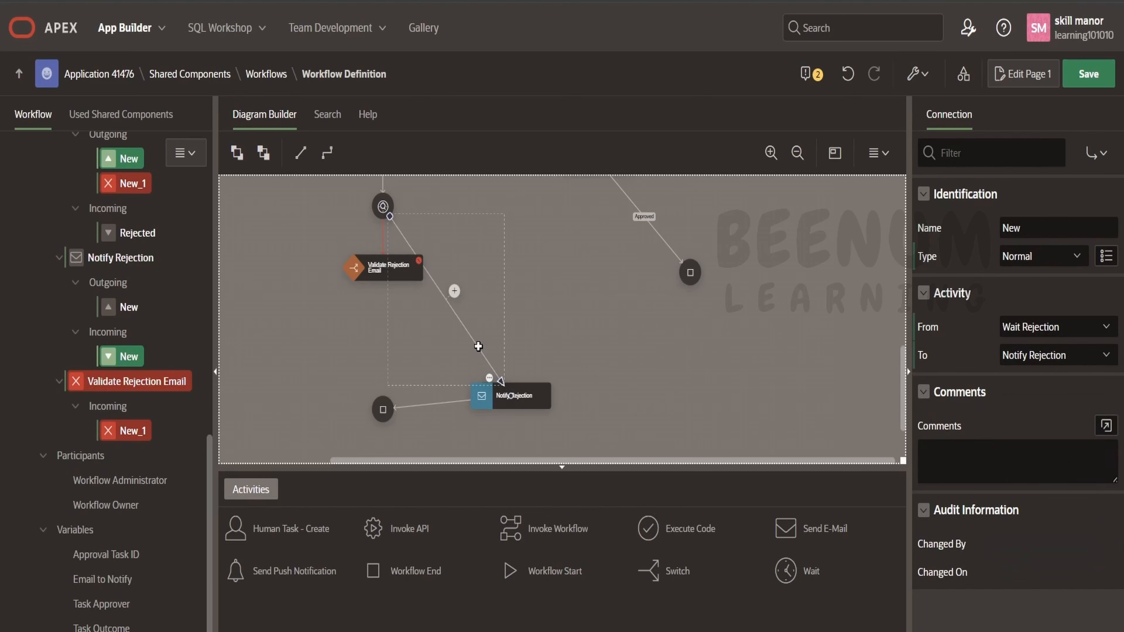
key("Delete")
left_click(534, 412)
Step: Create a right-angled connection named "true" from Validate Rejection Email to Notify Rejection, followed when the condition is True
left_click(412, 273)
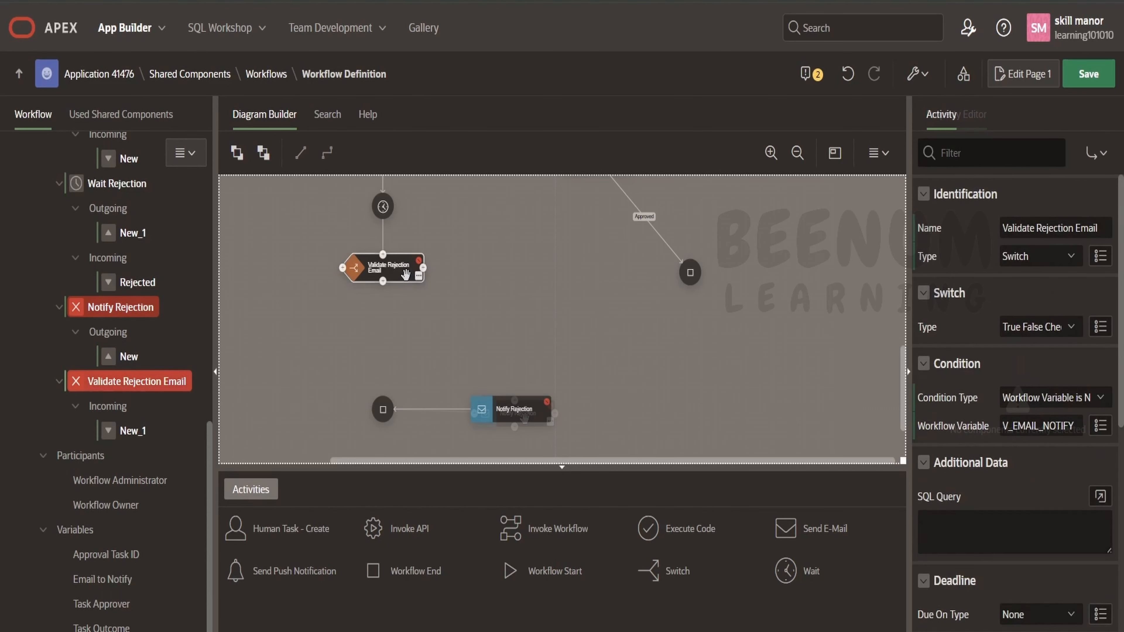
right_click(416, 280)
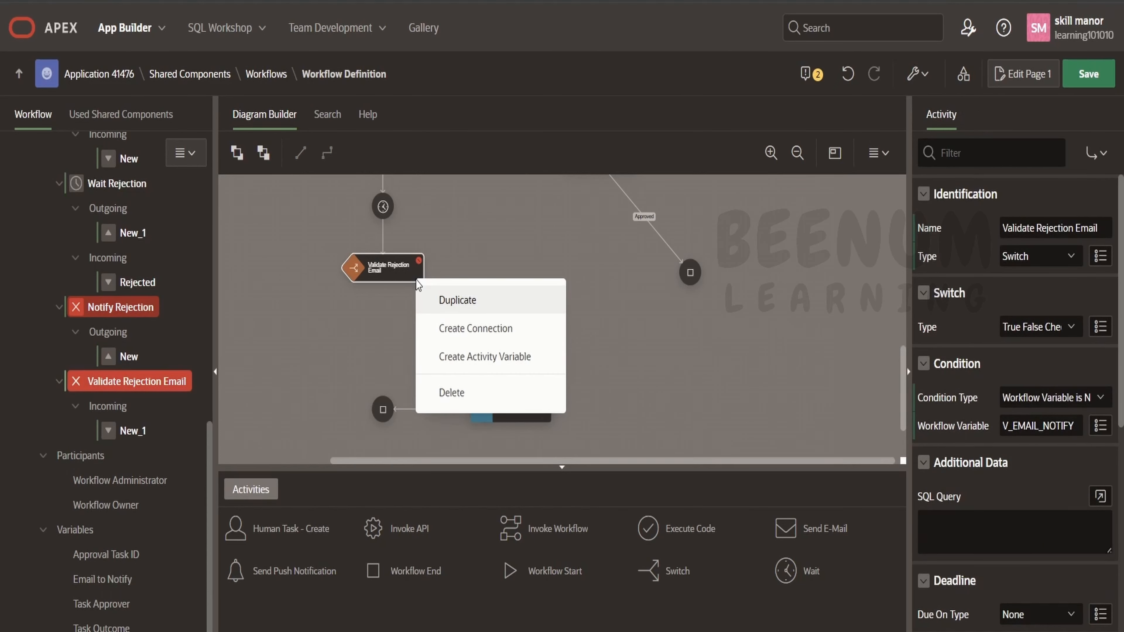
left_click(479, 329)
left_click(1041, 312)
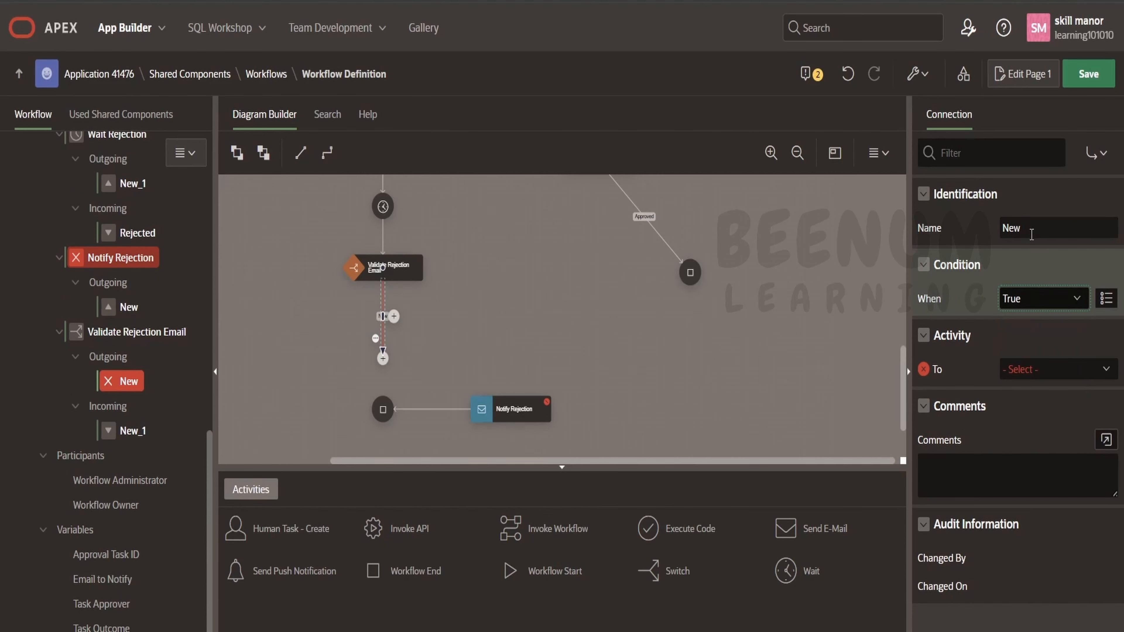
double_click(1039, 226)
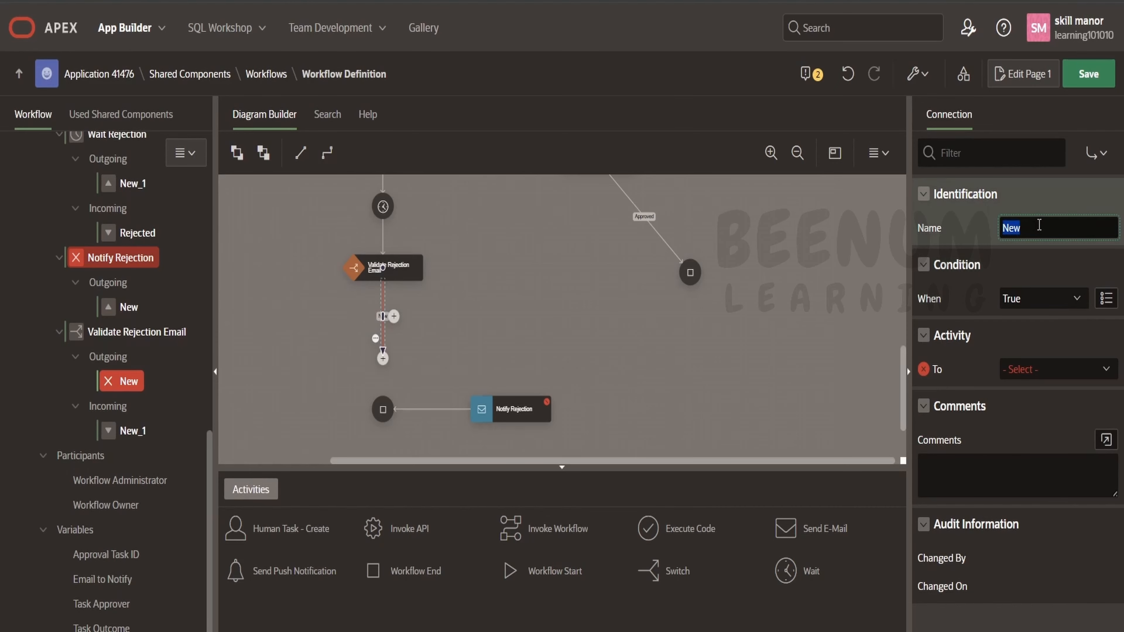
type("true")
left_click(1032, 369)
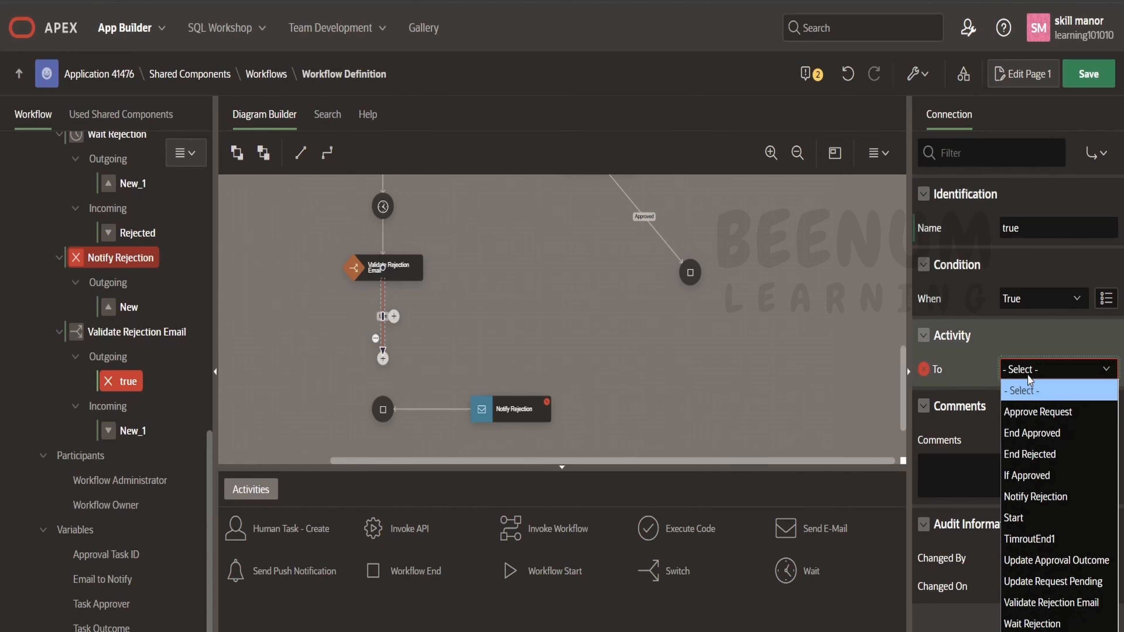
left_click(1034, 495)
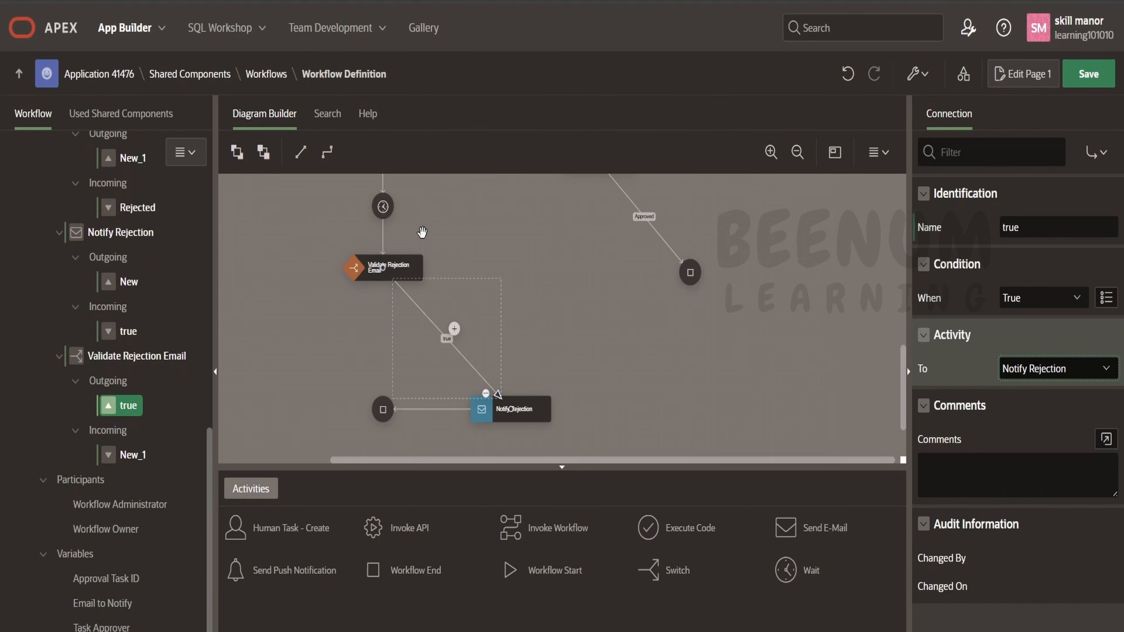
left_click(327, 152)
Step: Create a connection named "False" from Validate Rejection Email to End Rejected, followed when the condition is False
left_click(396, 272)
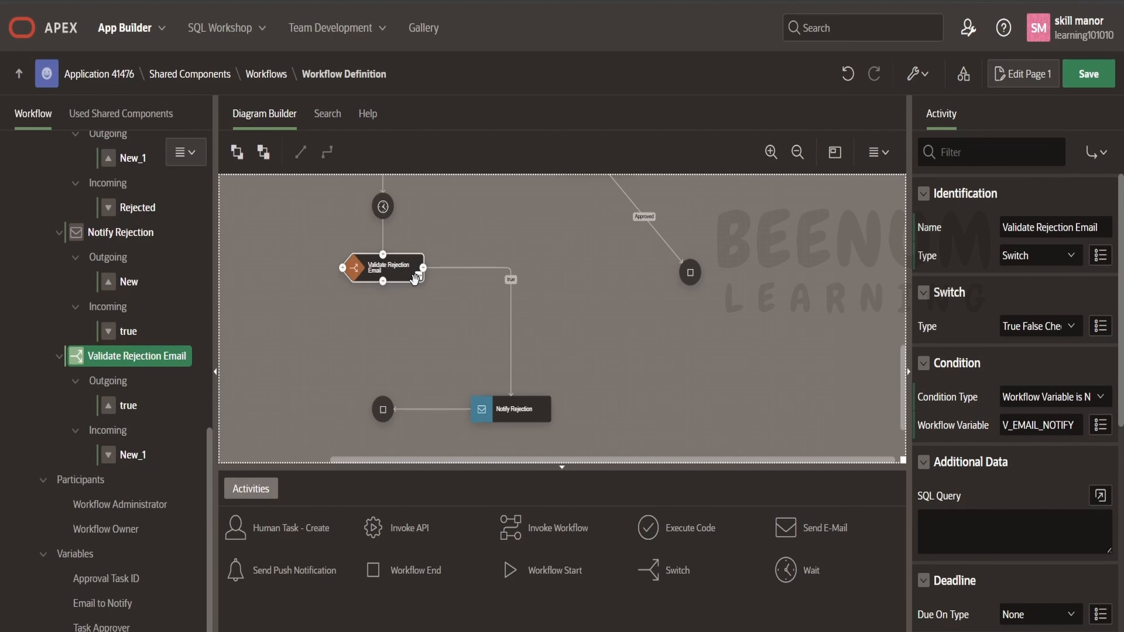
left_click(418, 276)
left_click(458, 321)
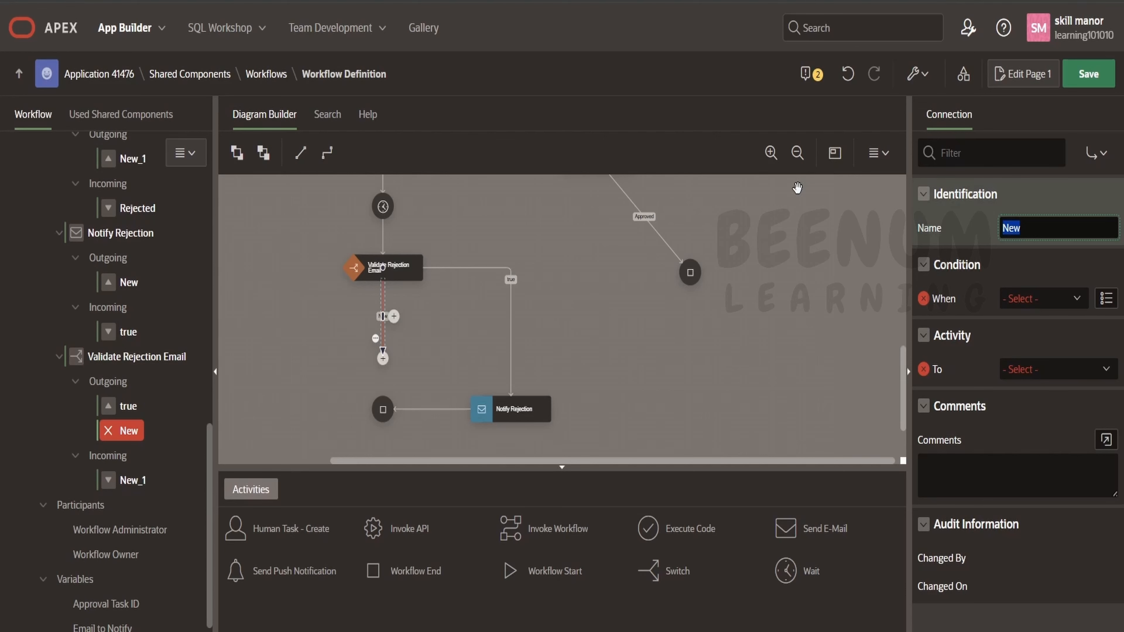
left_click(1039, 297)
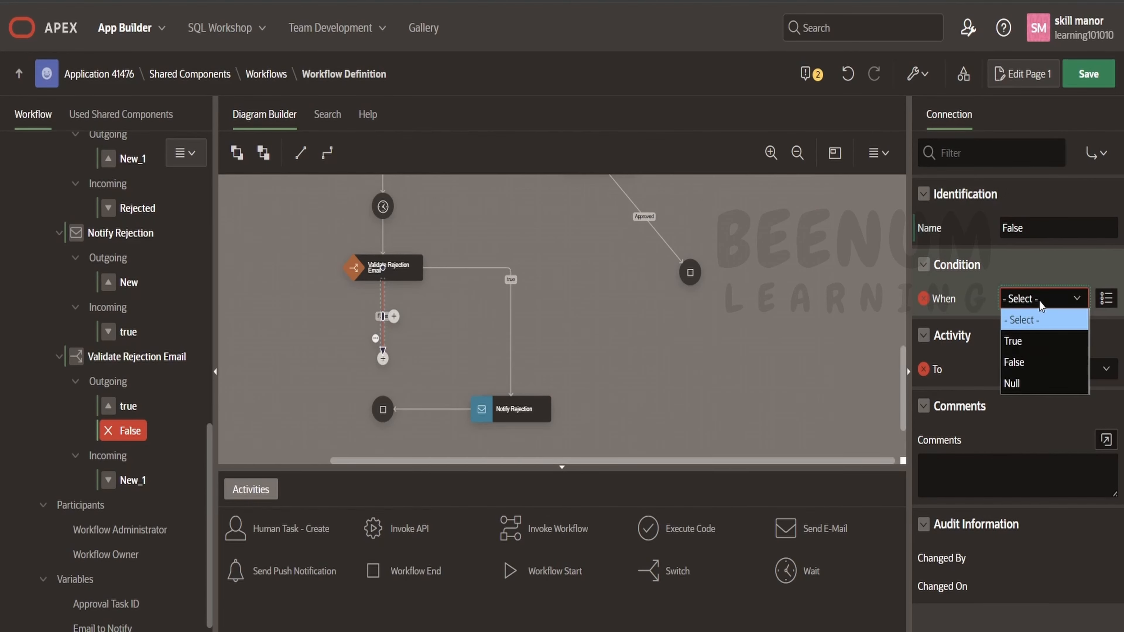
left_click(1036, 361)
left_click(1032, 373)
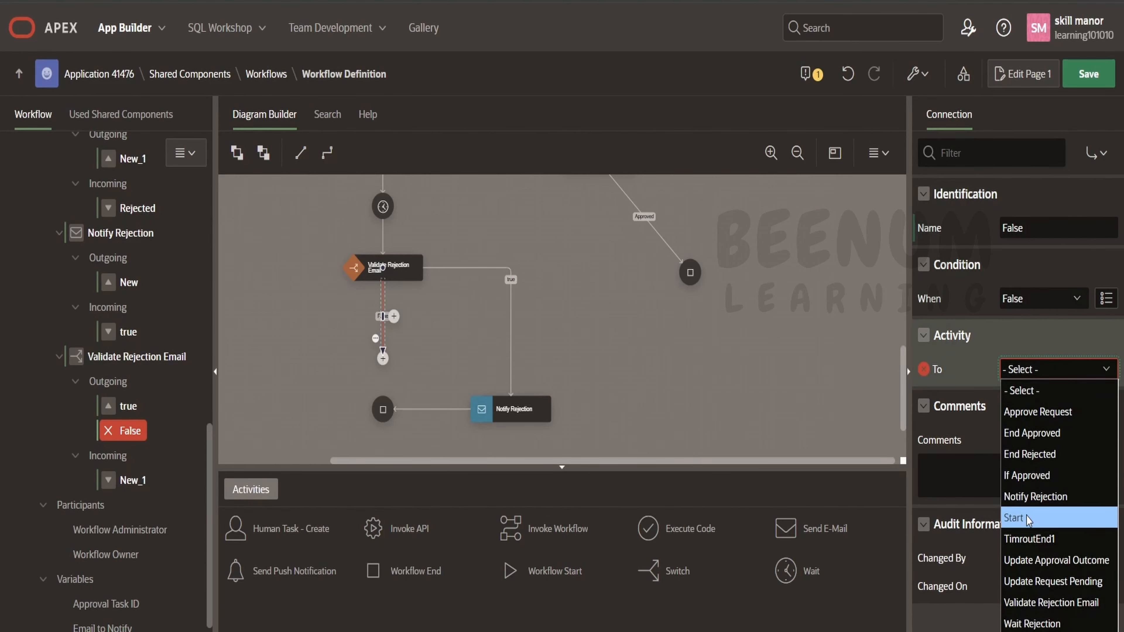
left_click(1030, 452)
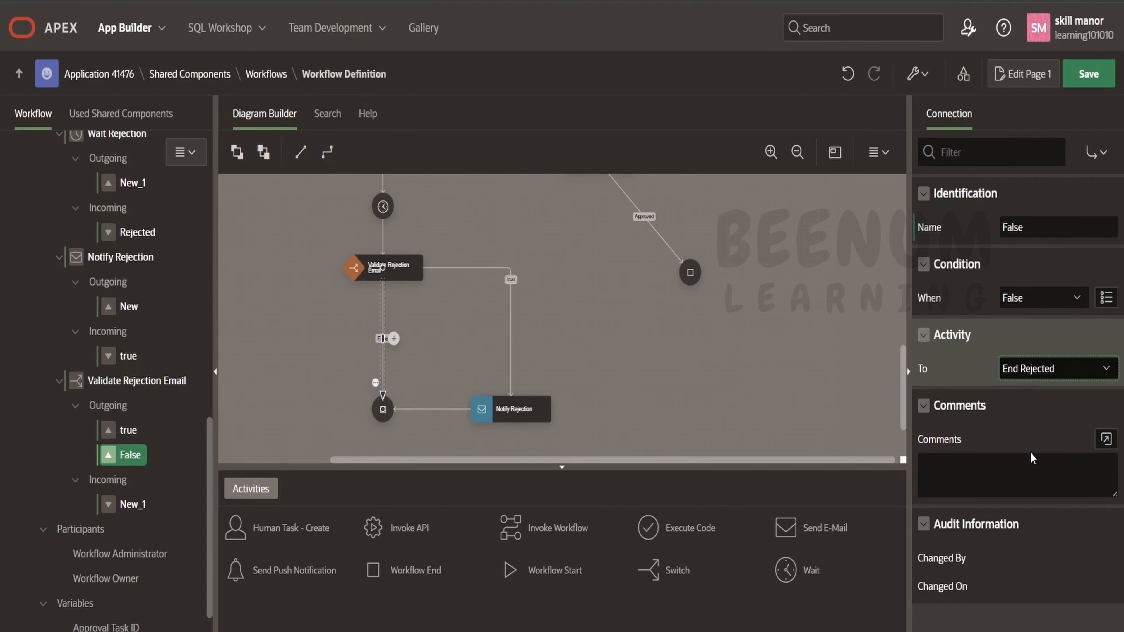
Step: Save the workflow definition and review the rejection branch in the diagram
left_click(1082, 75)
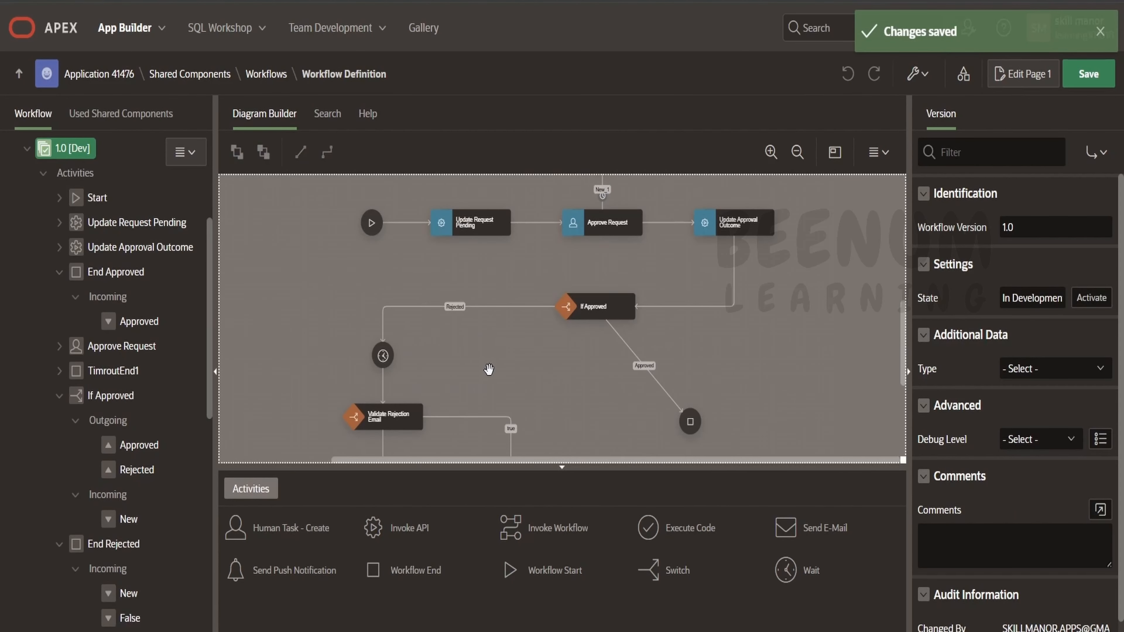
scroll(488, 369, "down", 2)
scroll(546, 328, "down", 2)
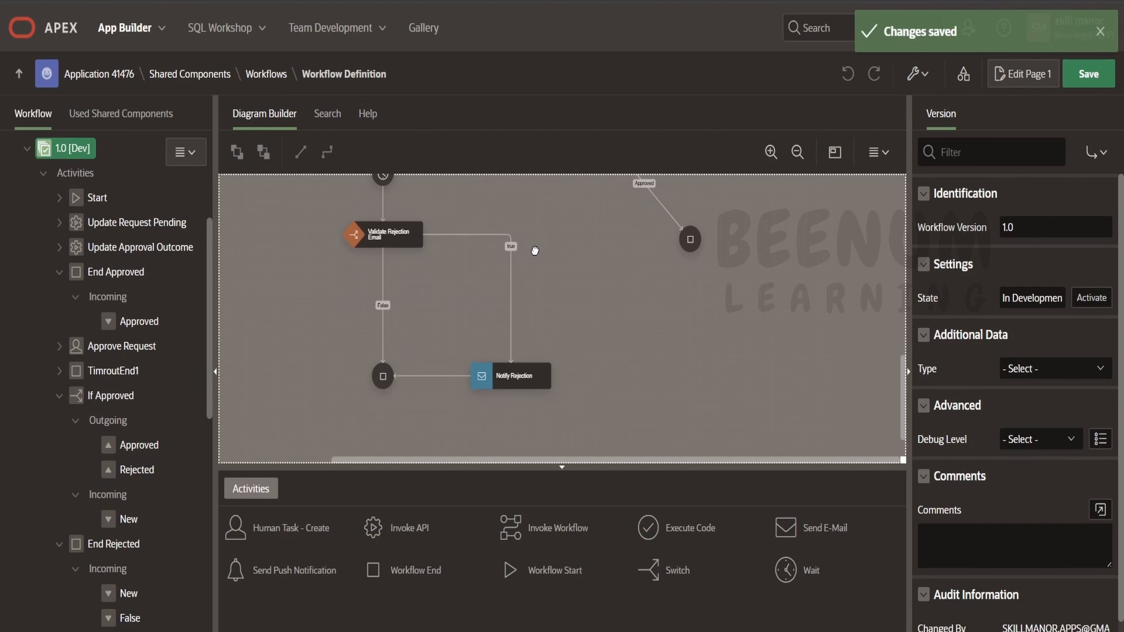
Step: Move Notify Rejection closer to End Rejected, align the two activities horizontally, and save the workflow definition
scroll(535, 250, "up", 2)
scroll(565, 351, "down", 1)
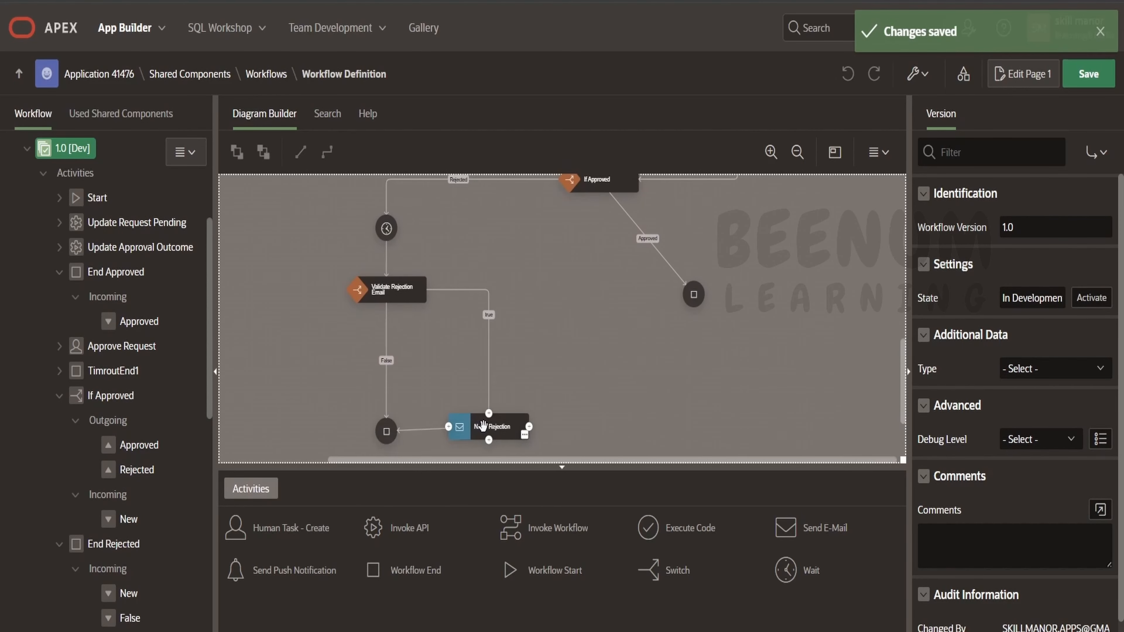
left_click_drag(482, 426, 482, 430)
left_click_drag(561, 334, 557, 345)
left_click(1109, 82)
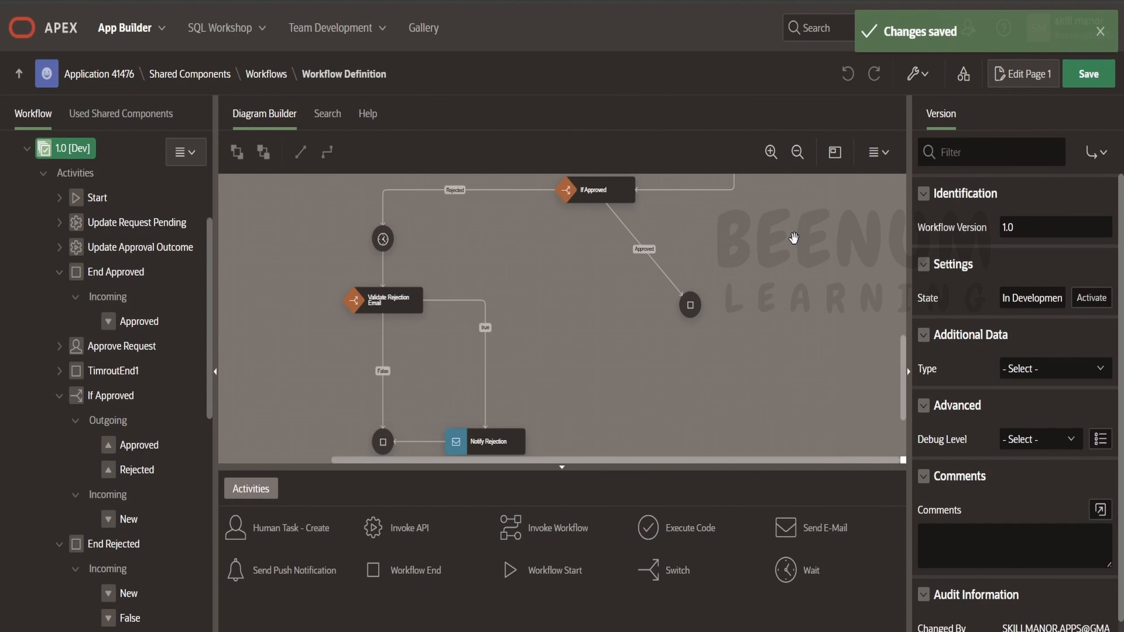
Step: Move End Approved further to the lower right and add a Switch activity below If Approved
left_click_drag(793, 237, 727, 279)
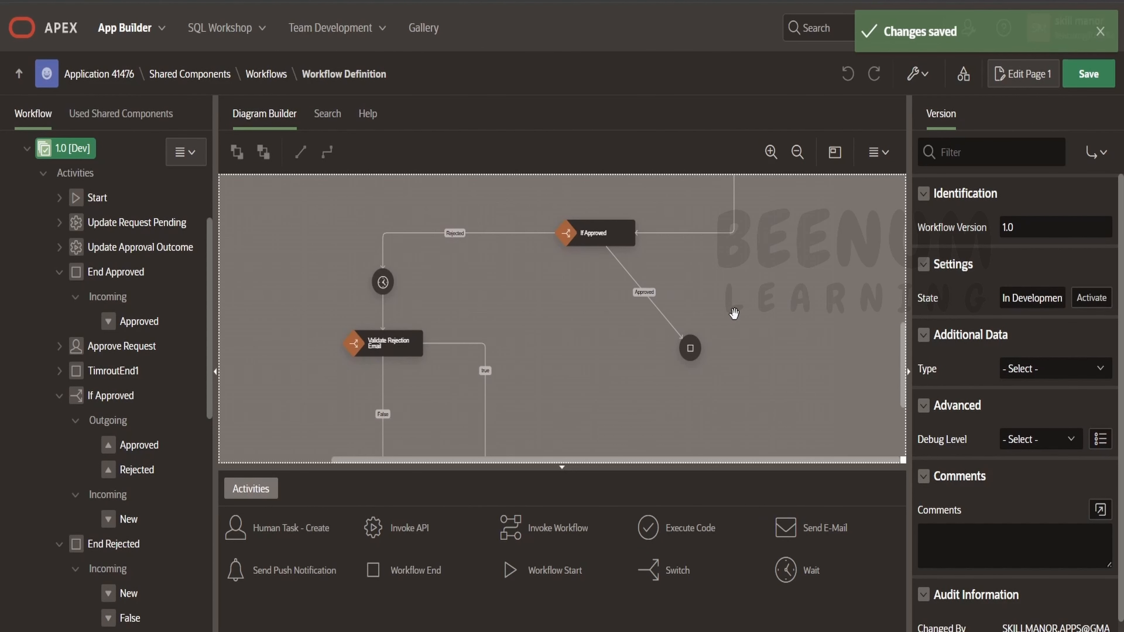
left_click_drag(840, 267, 600, 202)
left_click_drag(775, 248, 755, 305)
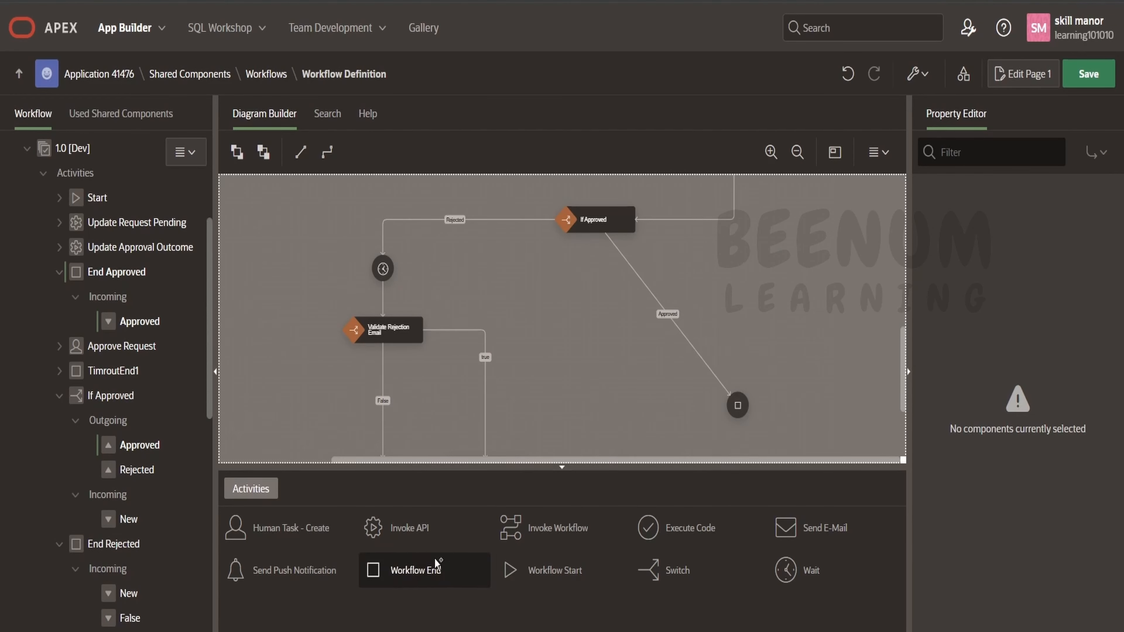
left_click_drag(672, 574, 602, 344)
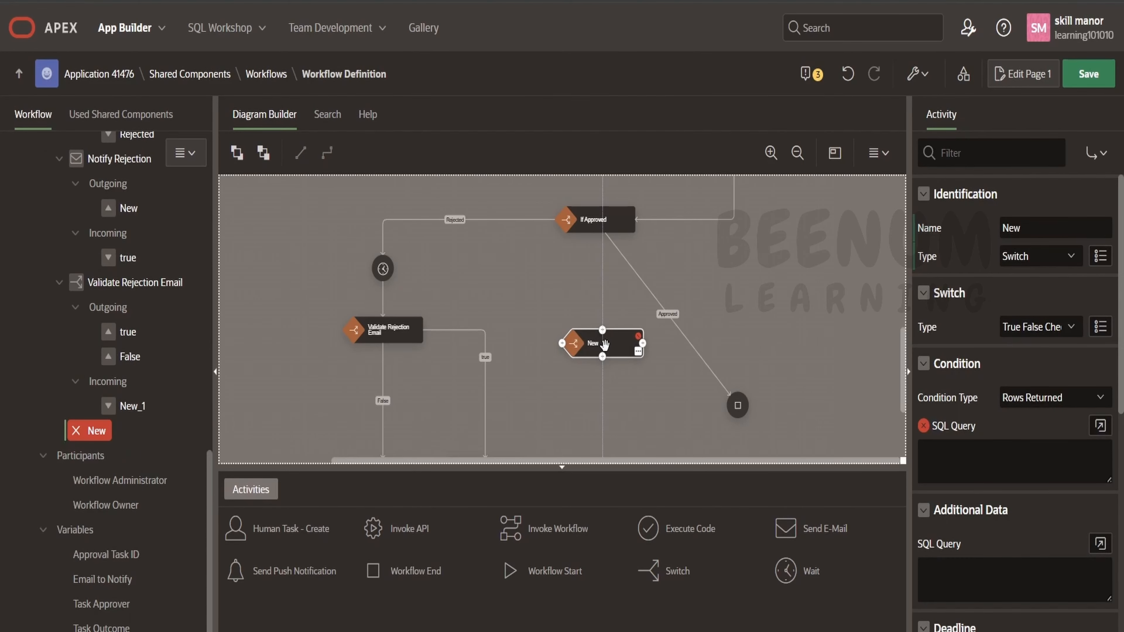
Step: Redirect the Approved connection of If Approved from End Approved to the new switch
left_click(713, 372)
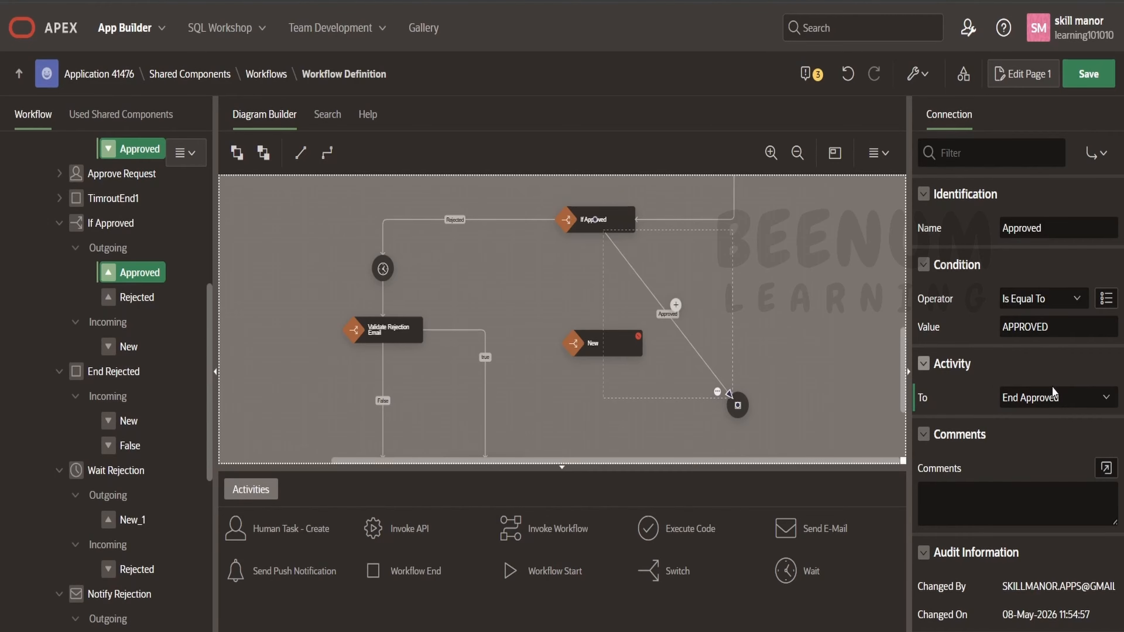
left_click(1052, 401)
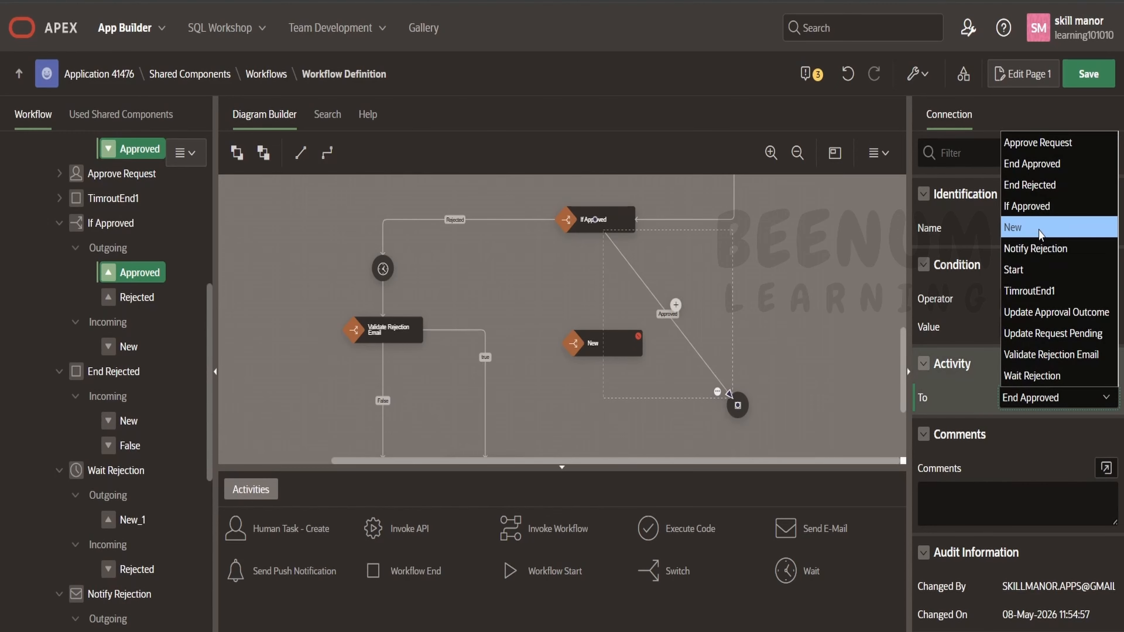
left_click(1018, 227)
Step: Copy the approval switch name from readme.md in VS Code and rename the new switch "Validate Approval Email" in APEX
left_click(618, 346)
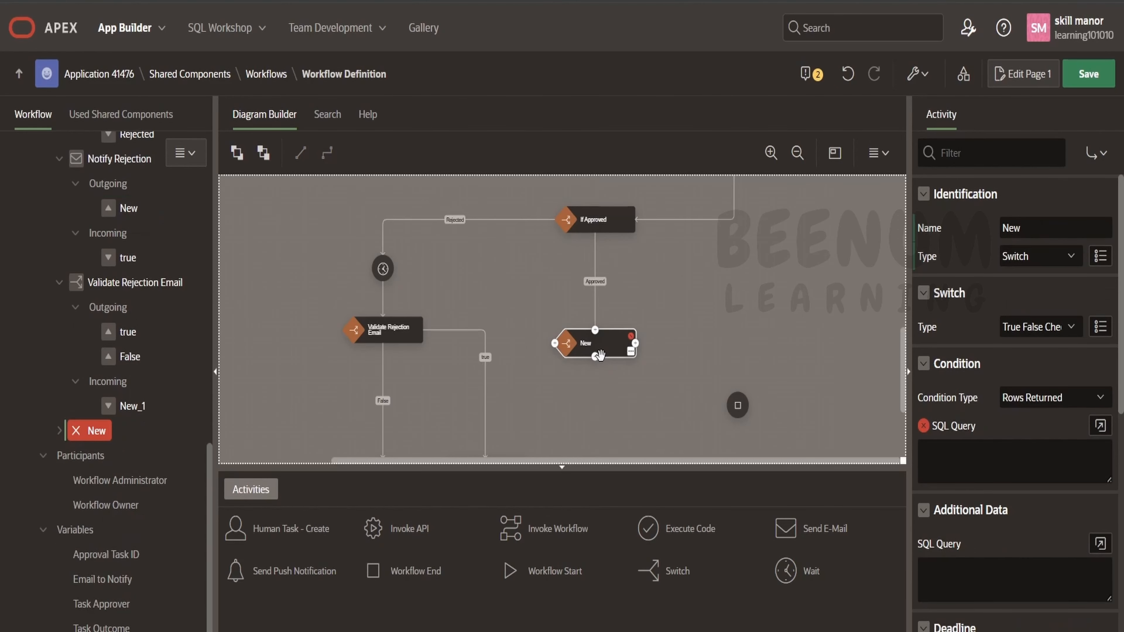
left_click(625, 610)
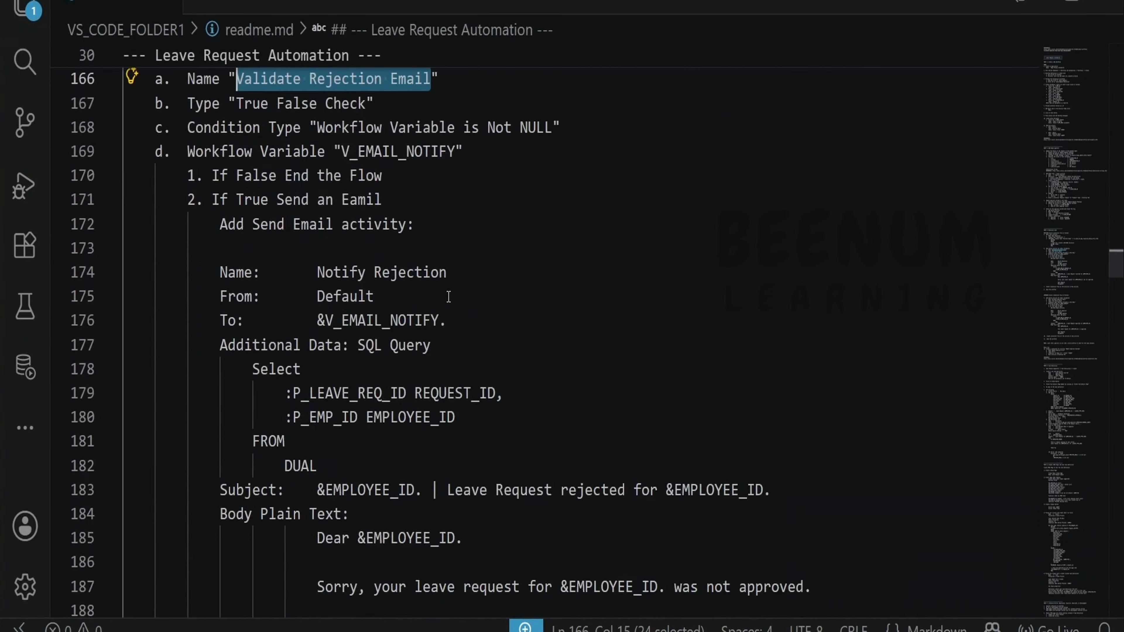
scroll(437, 286, "down", 9)
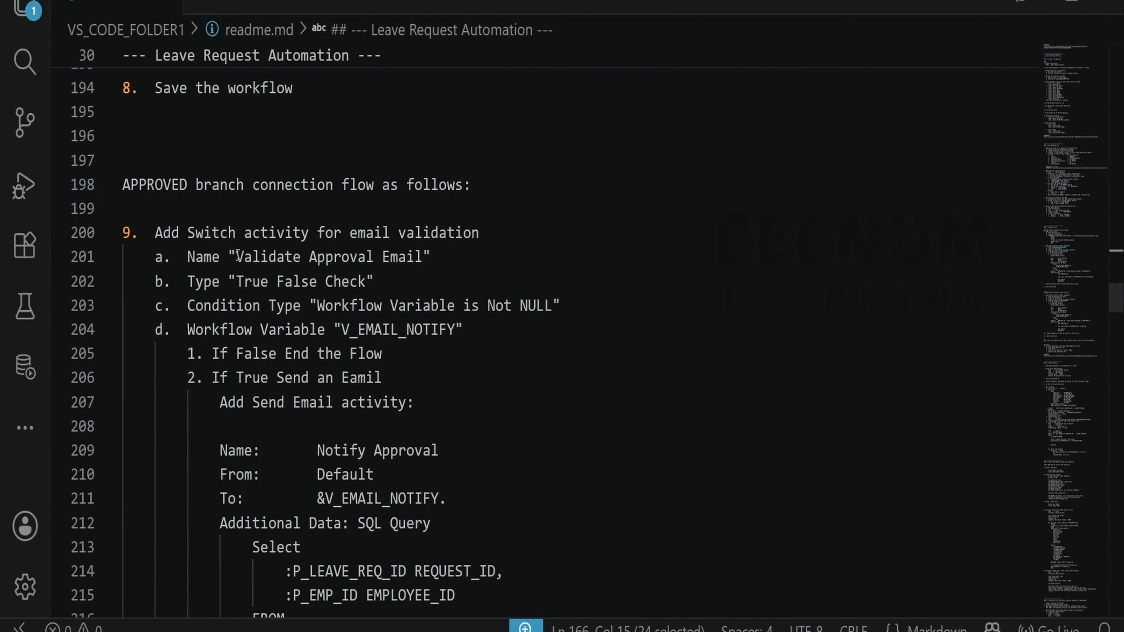
left_click_drag(238, 256, 414, 257)
key("ctrl+c")
key("alt+Tab")
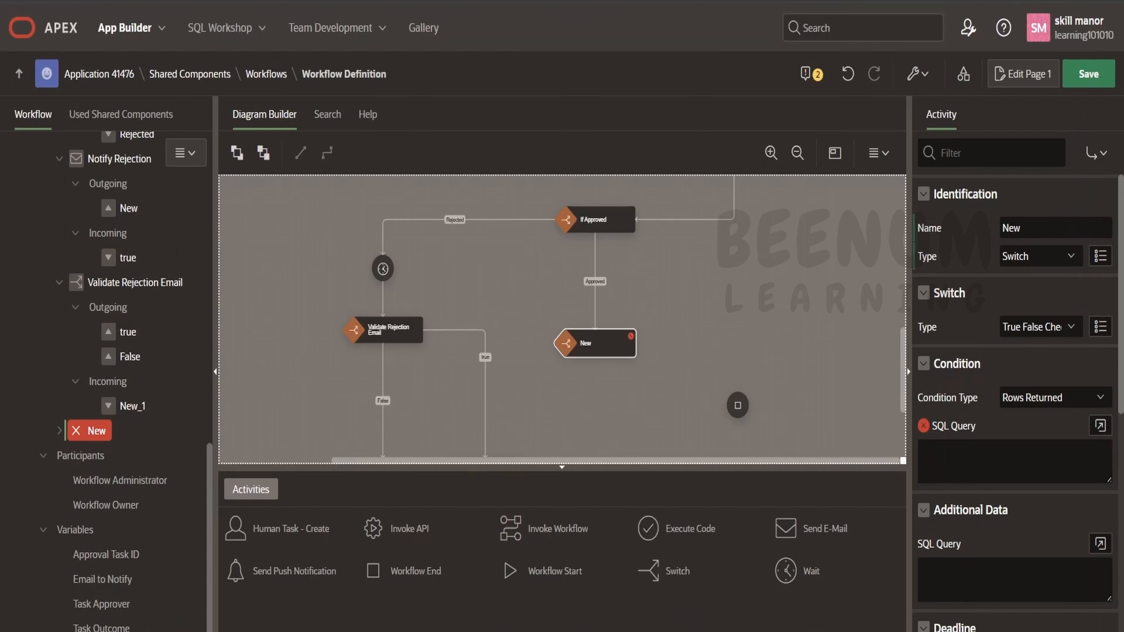
double_click(1013, 228)
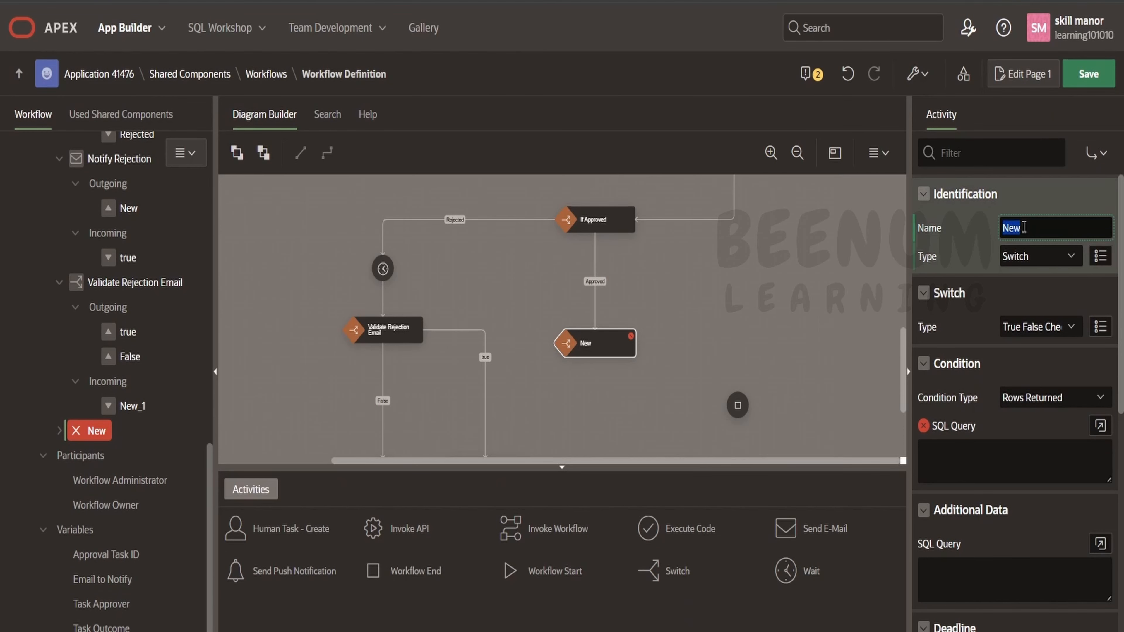
key("ctrl+v")
Step: Set the Validate Approval Email condition to Workflow Variable is NOT NULL with the version variable V_EMAIL_NOTIFY
left_click(1045, 400)
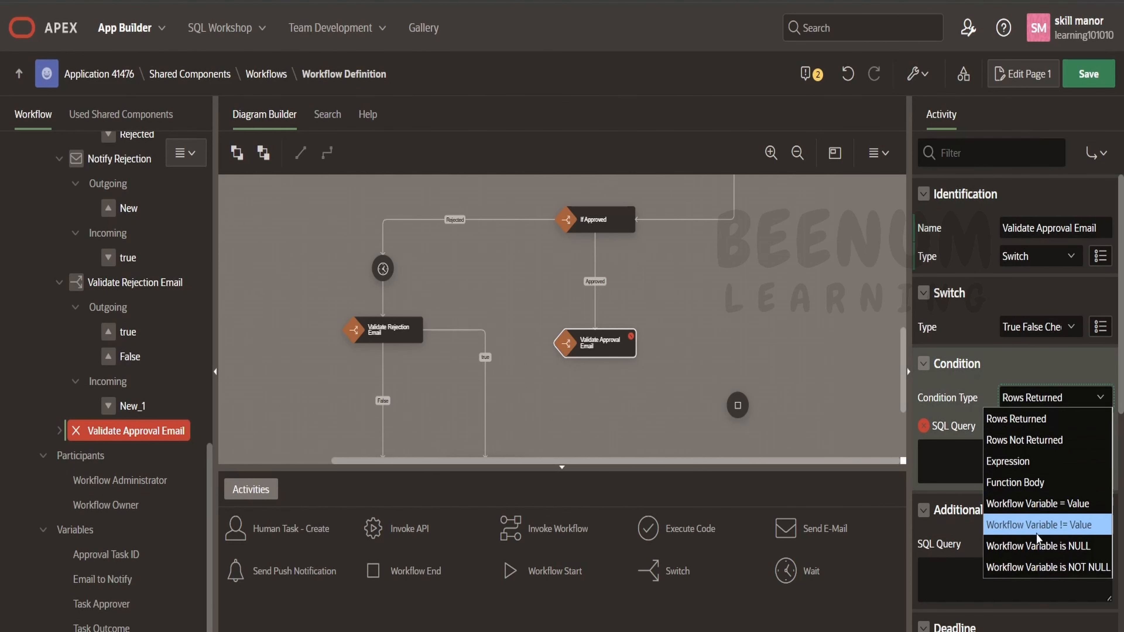
left_click(1037, 567)
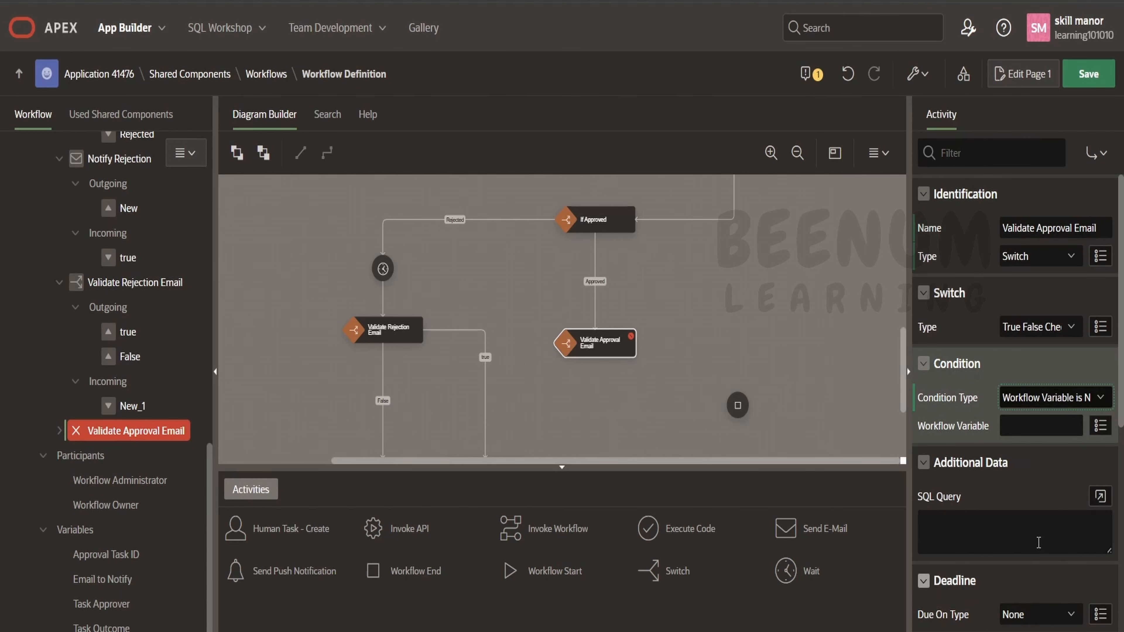
left_click(1101, 425)
left_click(533, 165)
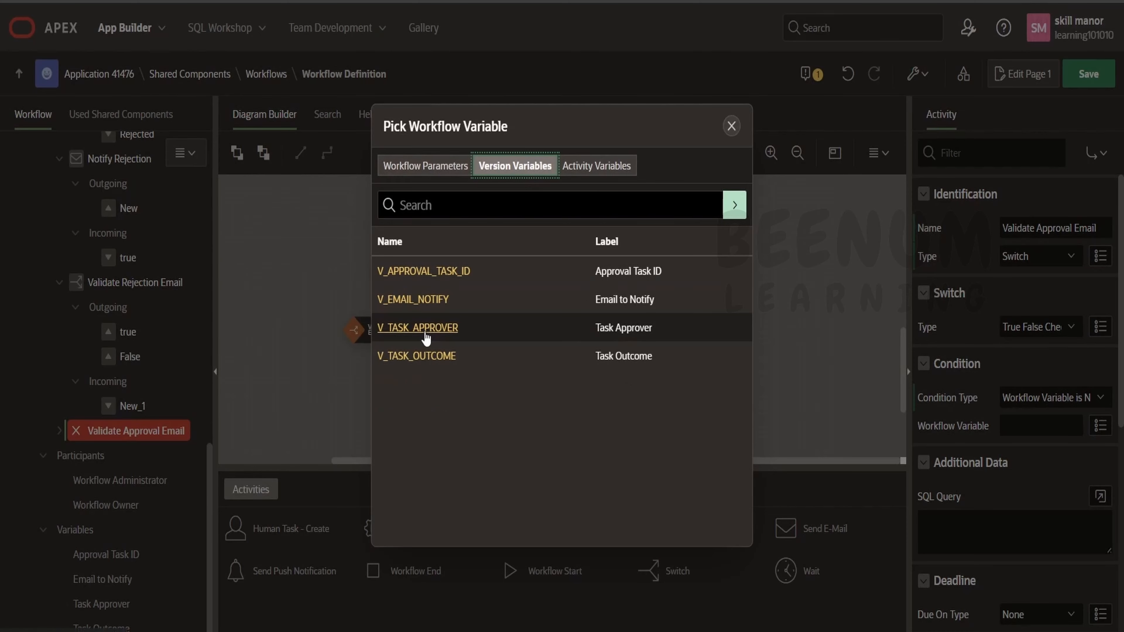
left_click(423, 301)
Step: Move Validate Approval Email to the lower right of If Approved and shift End Approved further down
left_click_drag(791, 367, 792, 304)
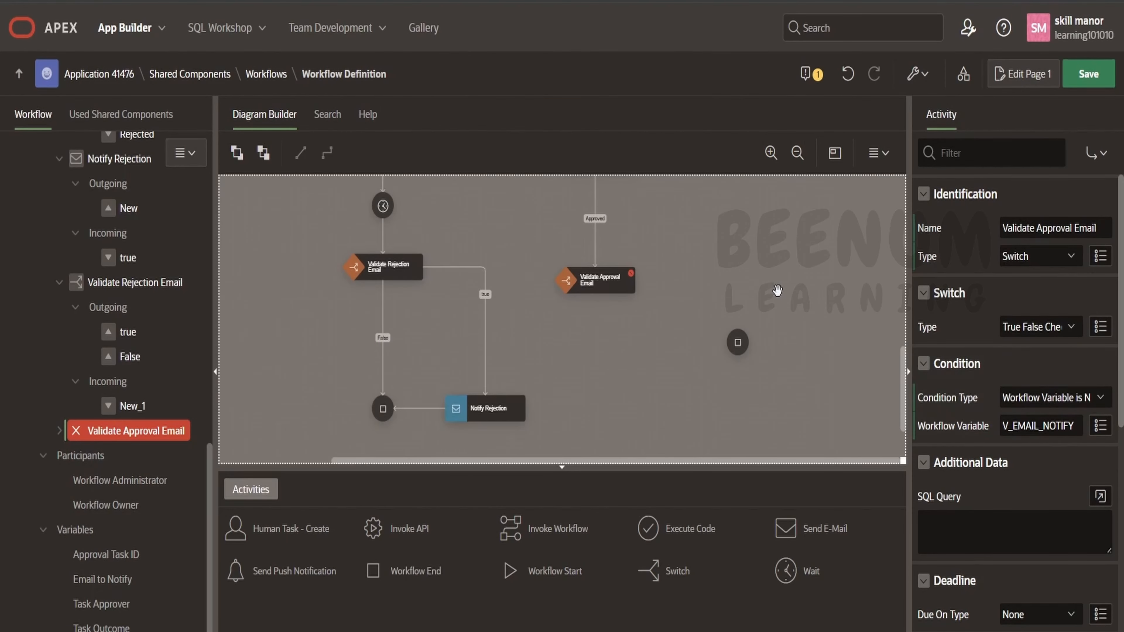
left_click_drag(615, 271, 615, 262)
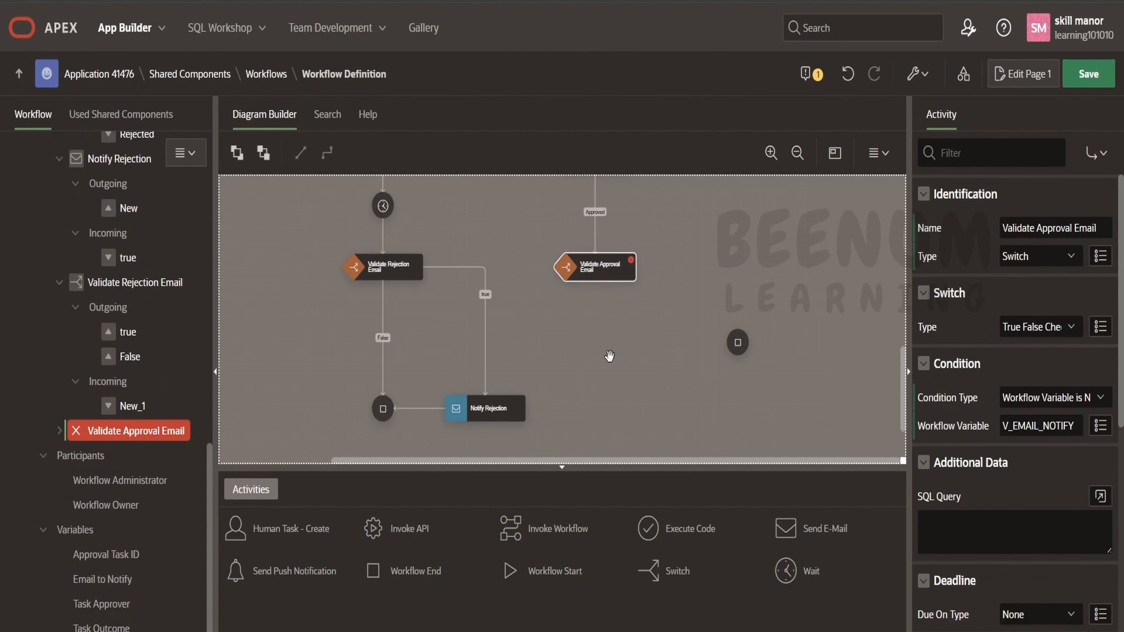
mouse_move(659, 631)
left_click(640, 584)
scroll(597, 474, "down", 1)
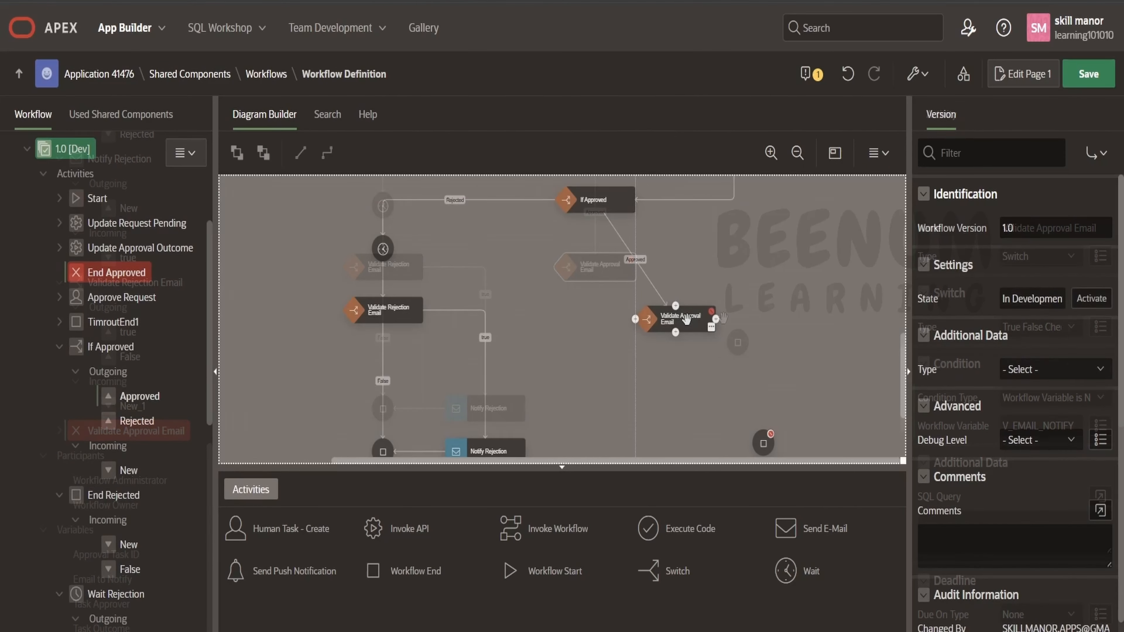
left_click(664, 317)
Step: Make the Approved connection between If Approved and Validate Approval Email right-angled
left_click(645, 275)
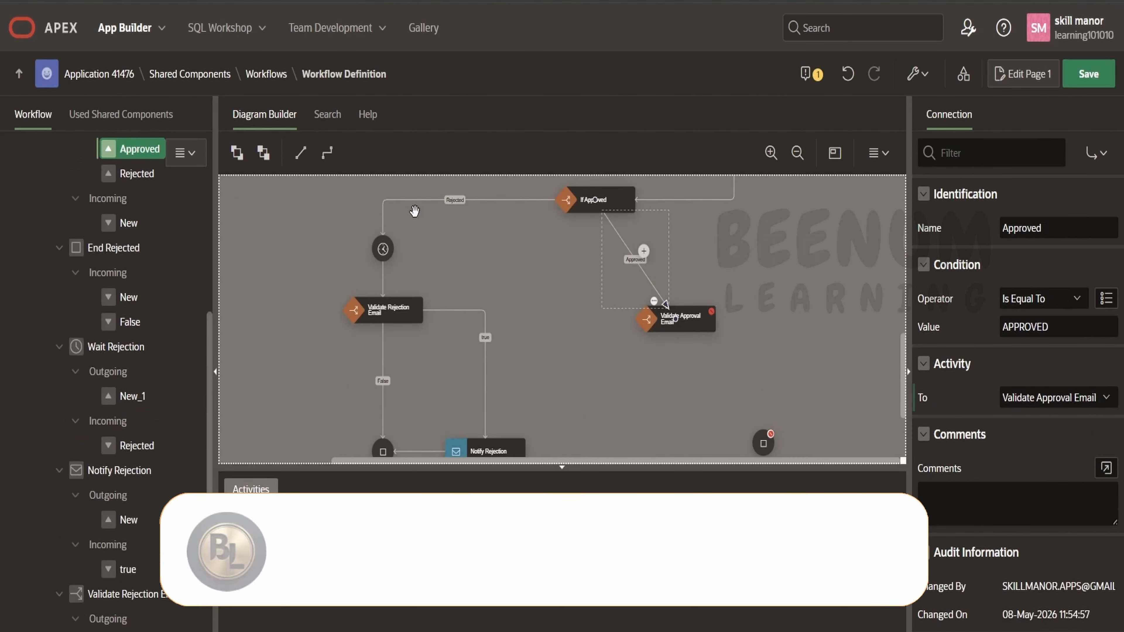
left_click(327, 153)
left_click(758, 270)
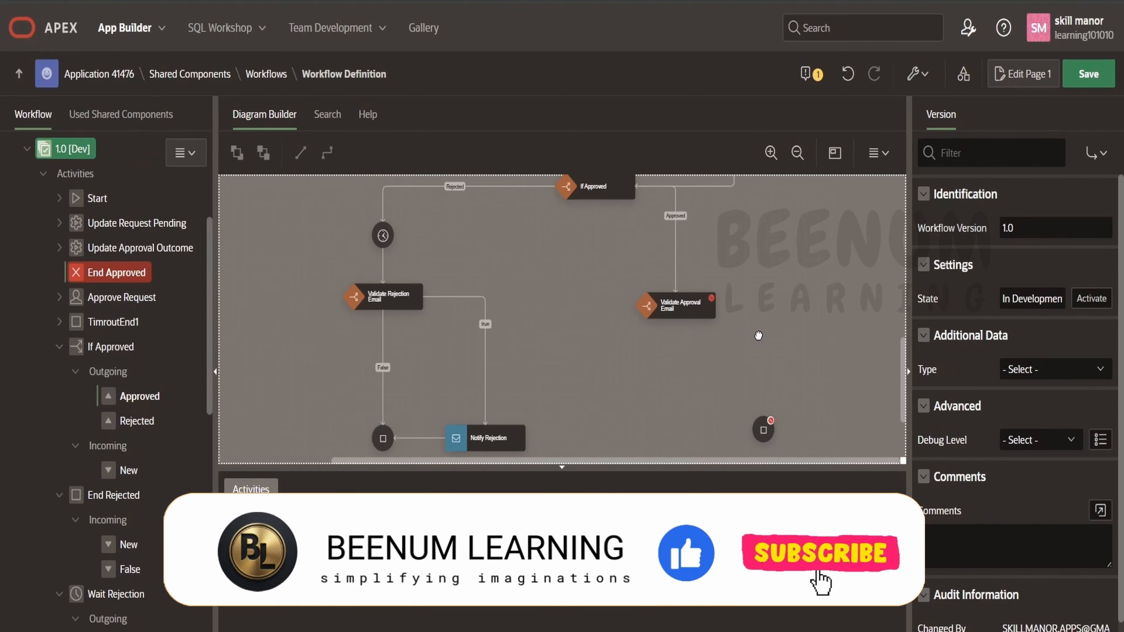
Step: Create a right-angled connection named "False" from Validate Approval Email to End Approved, followed when the condition is False
scroll(730, 274, "down", 1)
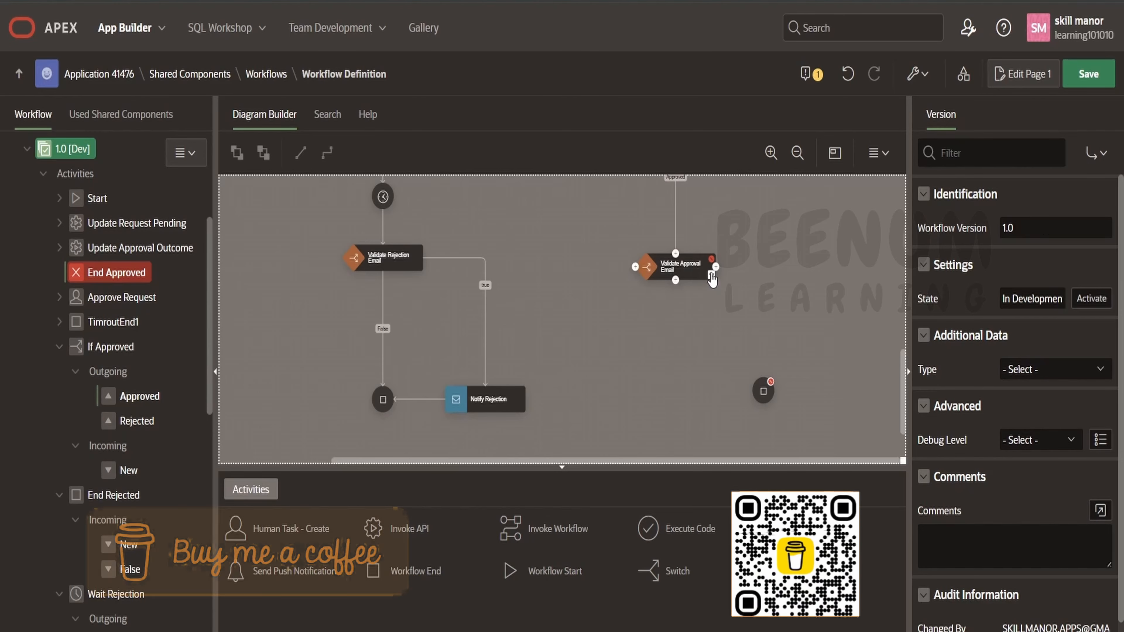
right_click(704, 274)
left_click(760, 316)
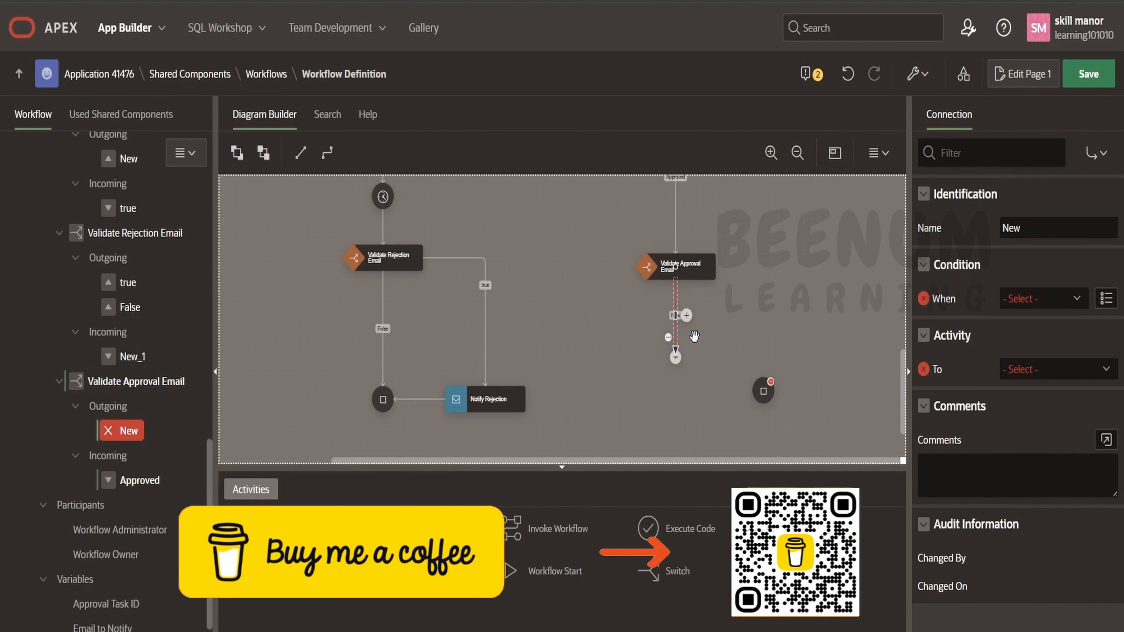
left_click_drag(1031, 228, 907, 228)
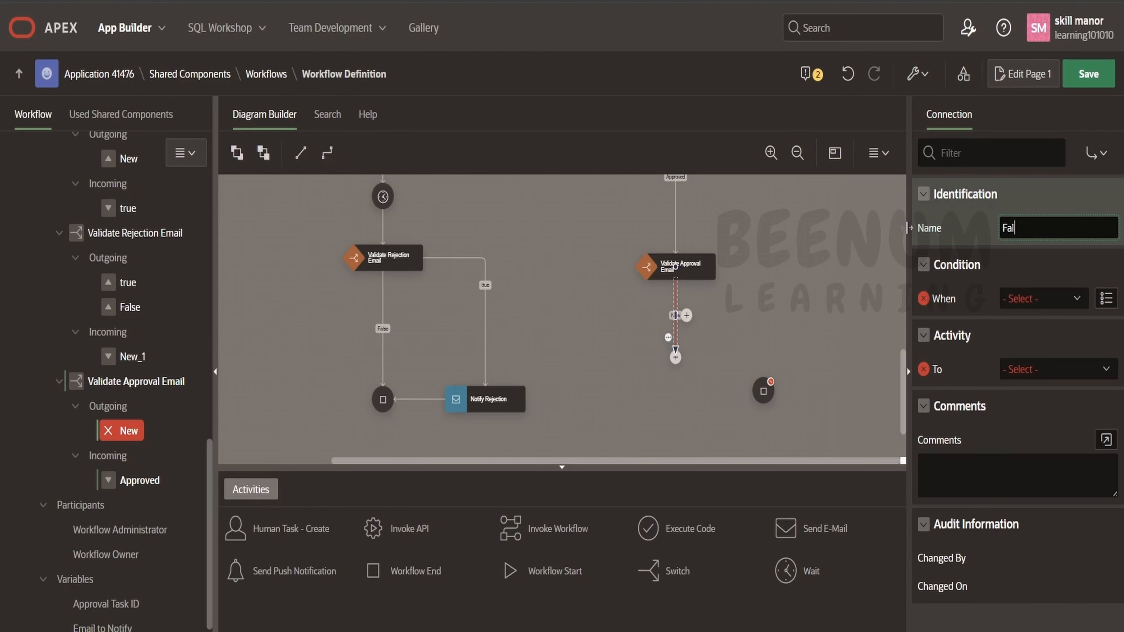
left_click(1045, 298)
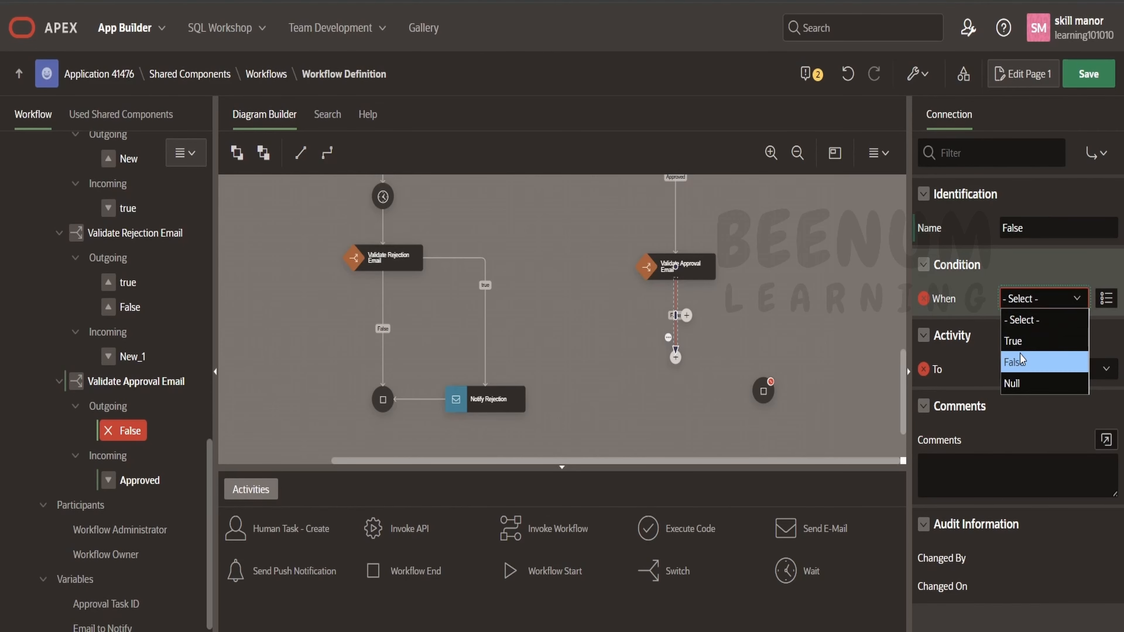
left_click(1054, 356)
left_click(1067, 368)
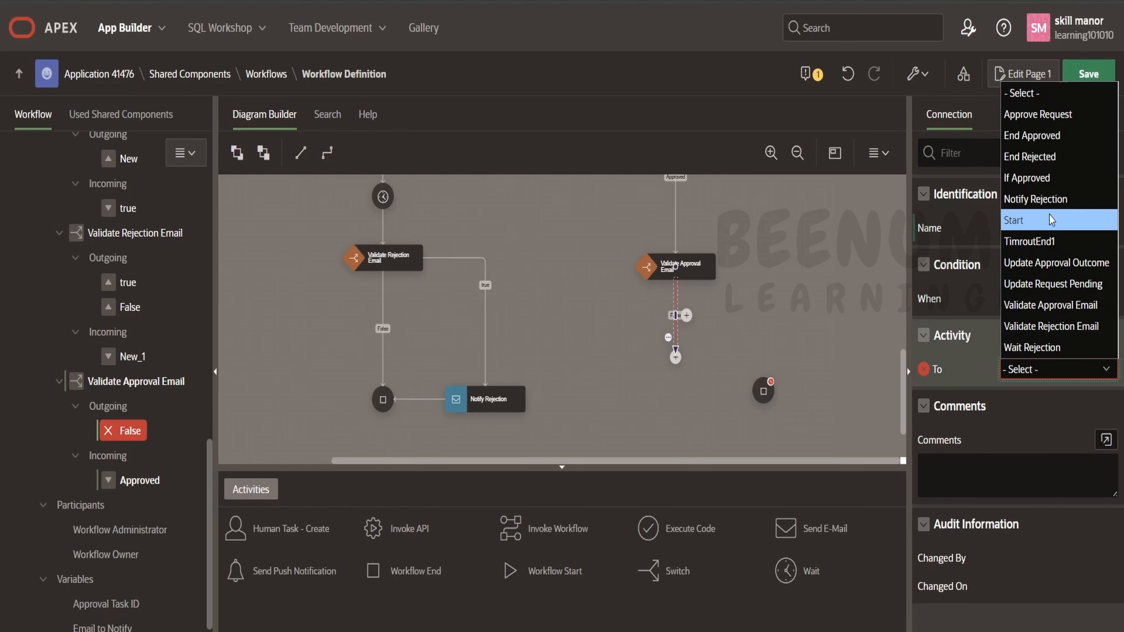
left_click(1035, 135)
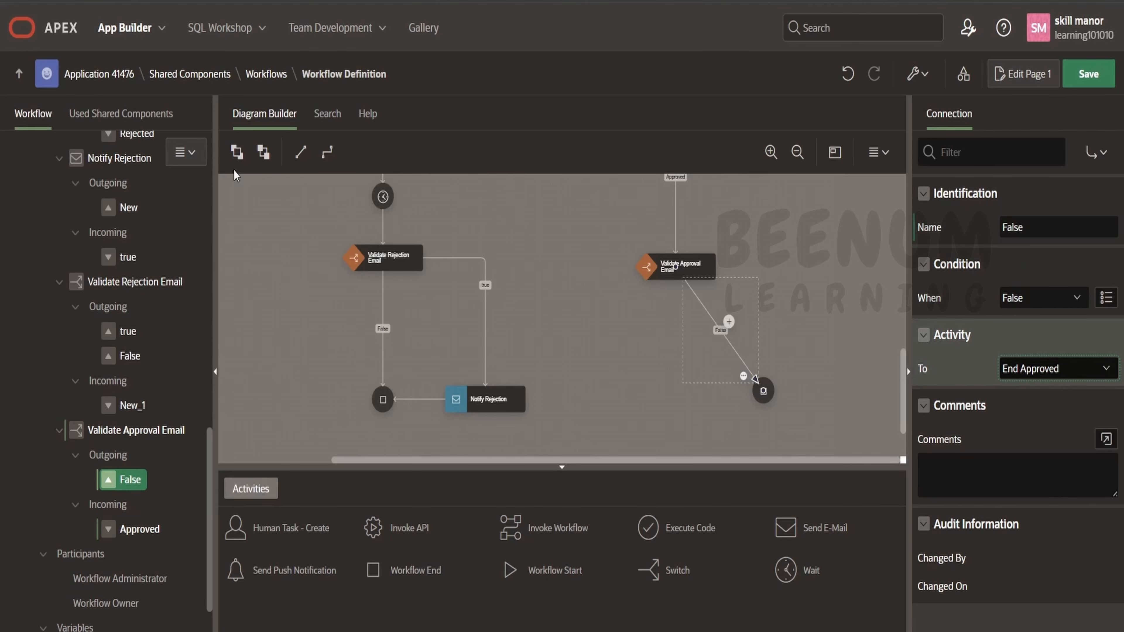
left_click(330, 155)
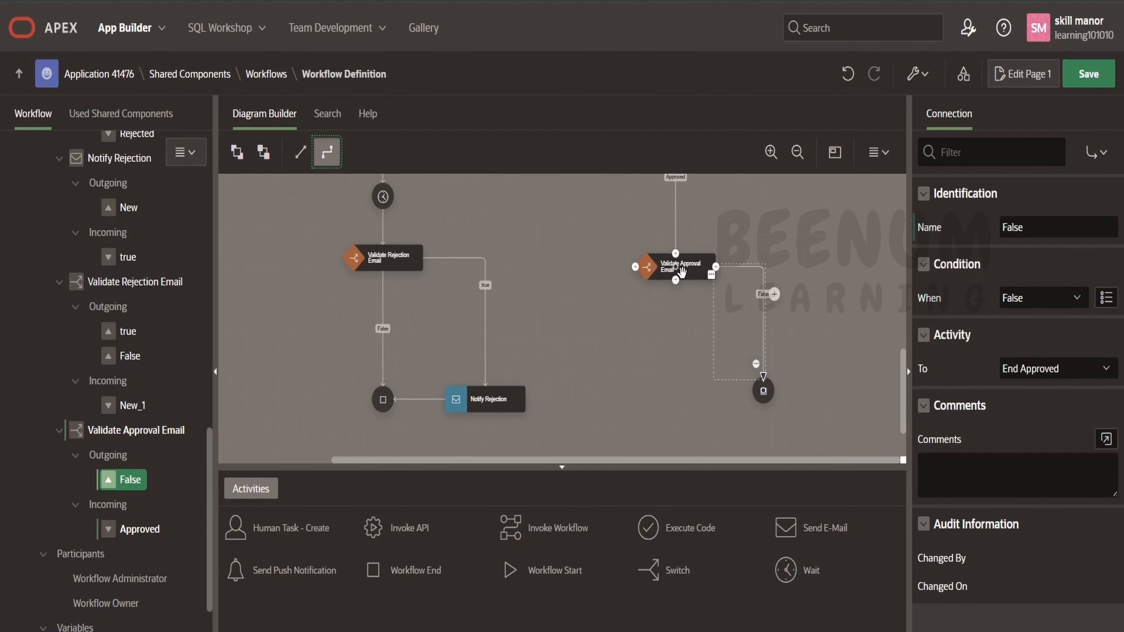
left_click(664, 384)
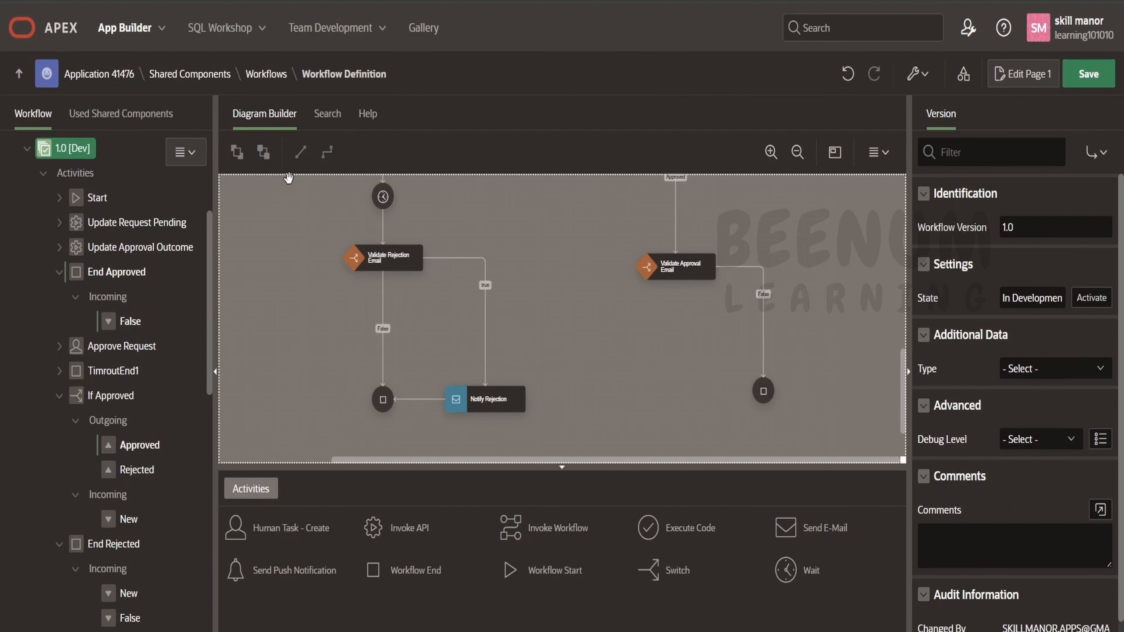
Step: Add a Send E-Mail activity below Validate Approval Email and delete the connection created with it
left_click(684, 267)
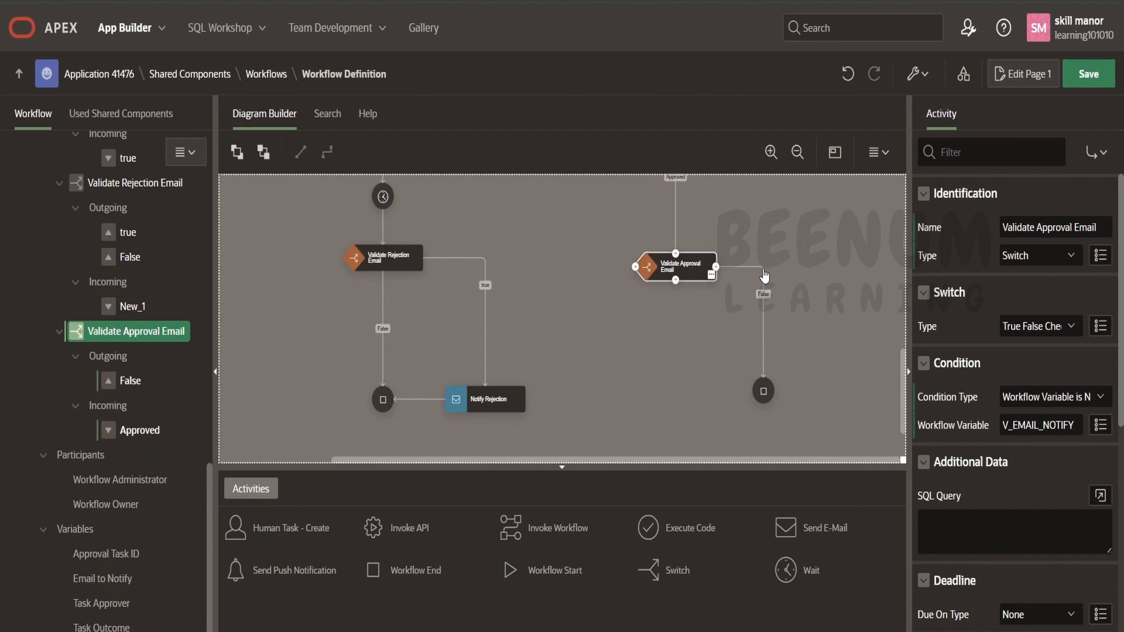
left_click(677, 285)
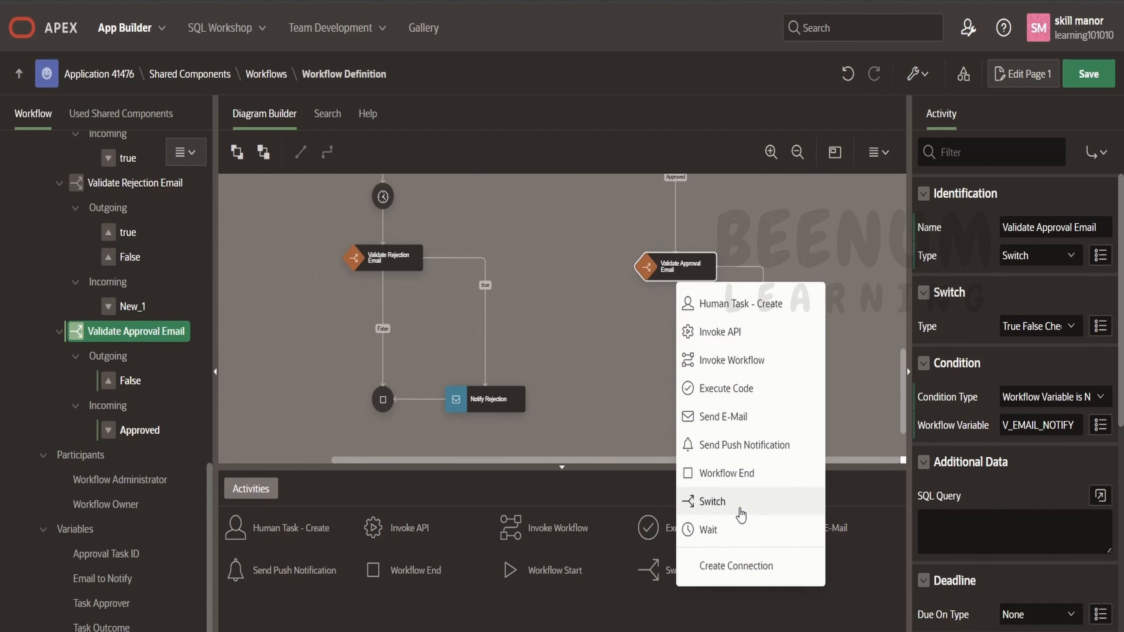
left_click(727, 418)
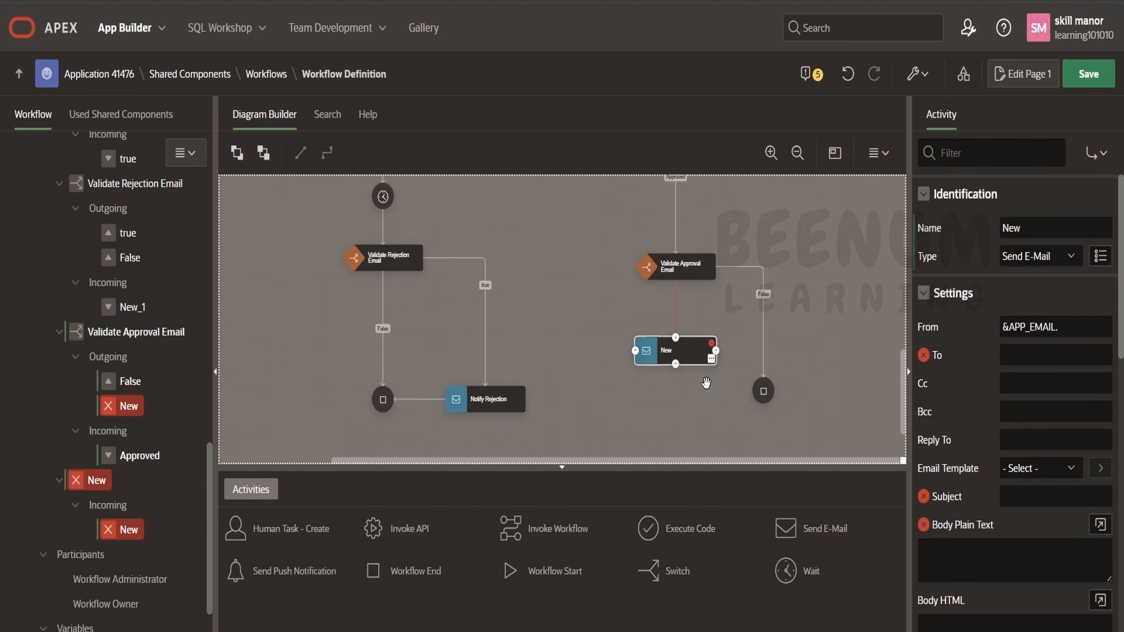
left_click(676, 327)
key("Delete")
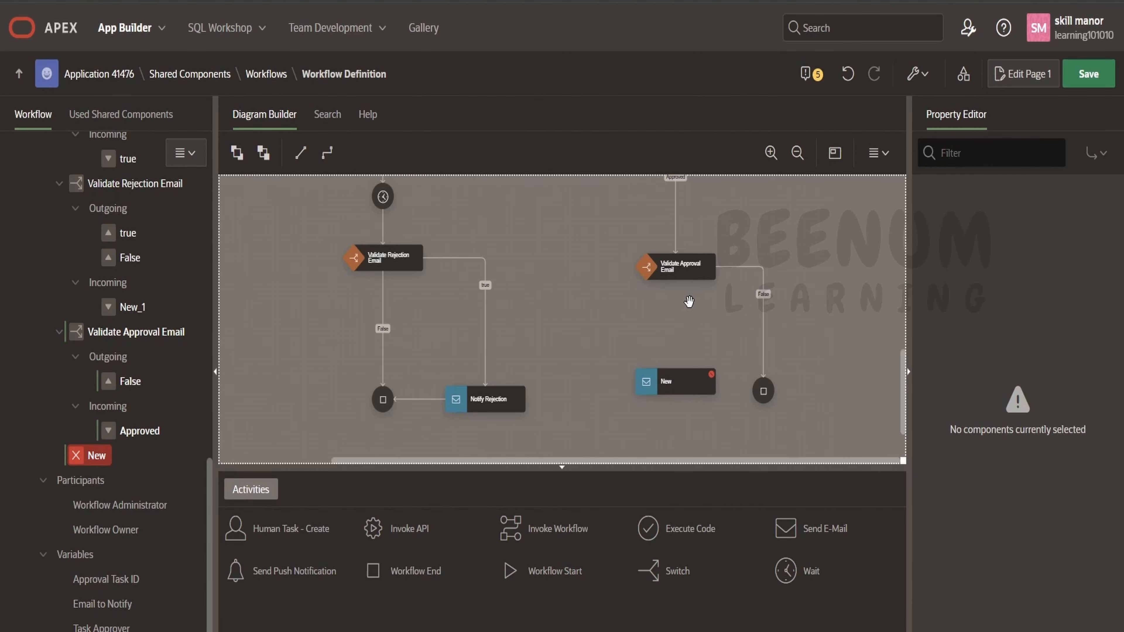
Step: Create a connection named "True" from Validate Approval Email to the new Send E-Mail activity, followed when the condition is True
right_click(715, 277)
left_click(756, 318)
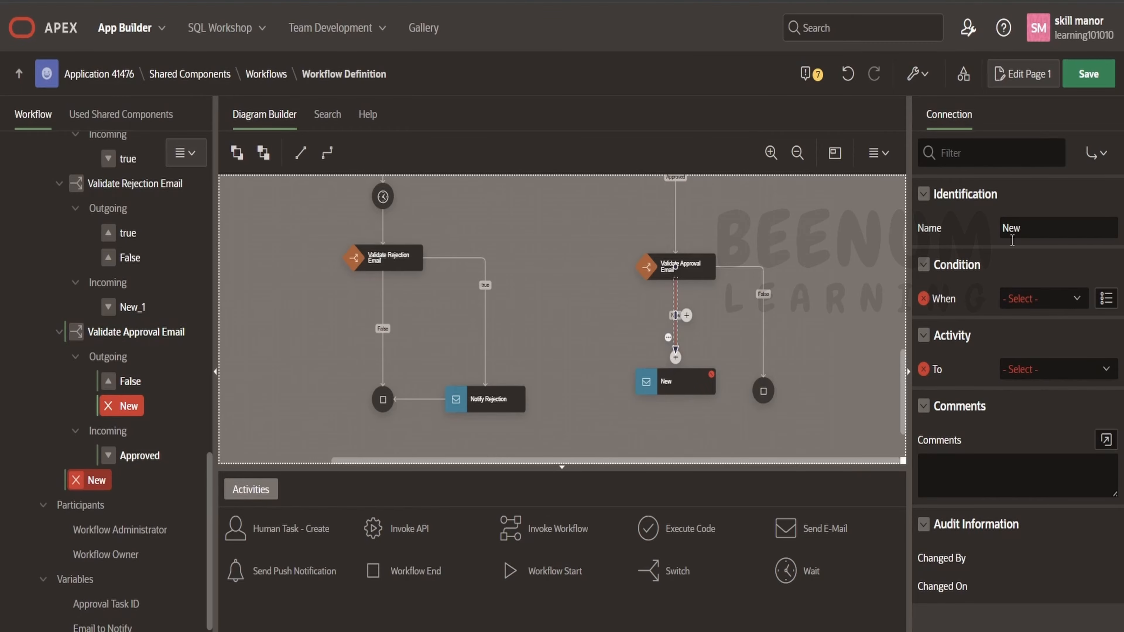
left_click(1028, 228)
type("True")
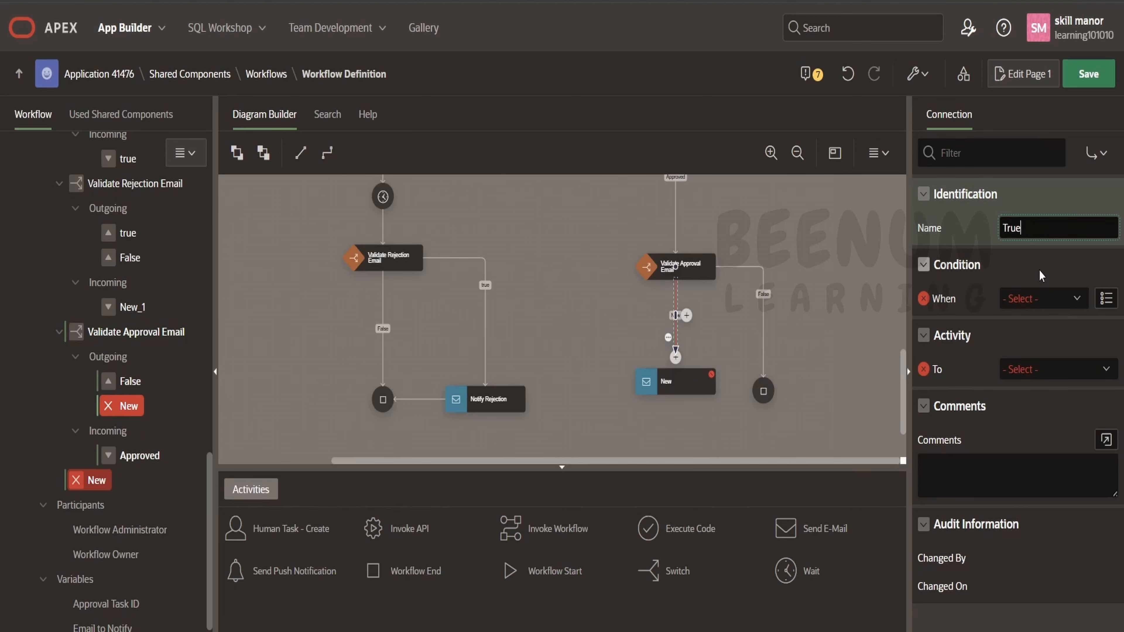
left_click(1038, 299)
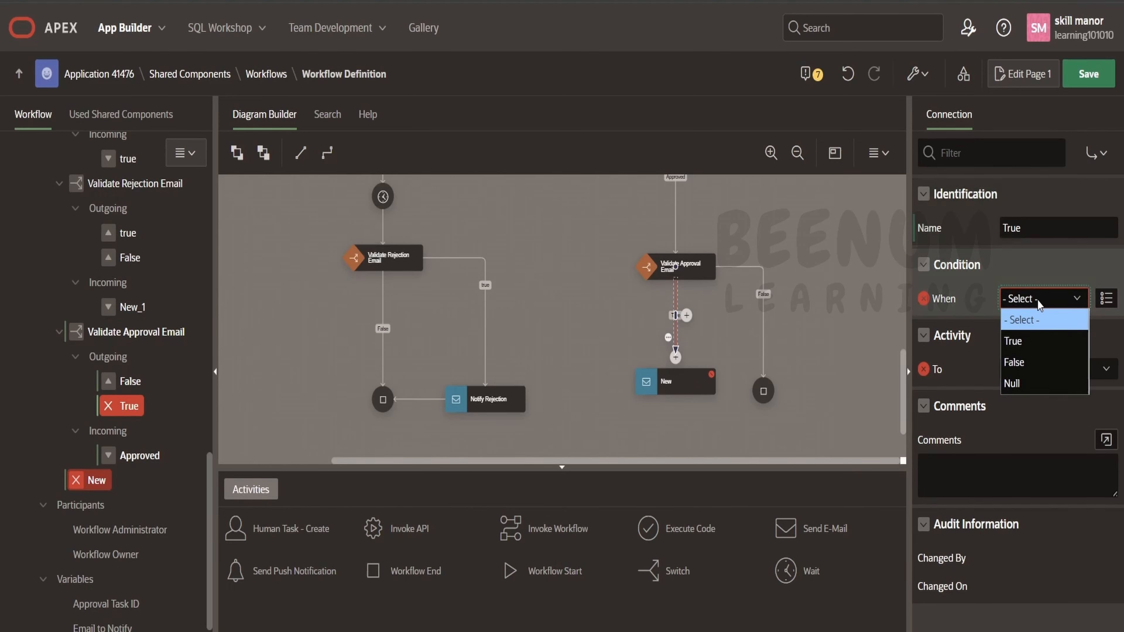
left_click(1029, 344)
left_click(1028, 370)
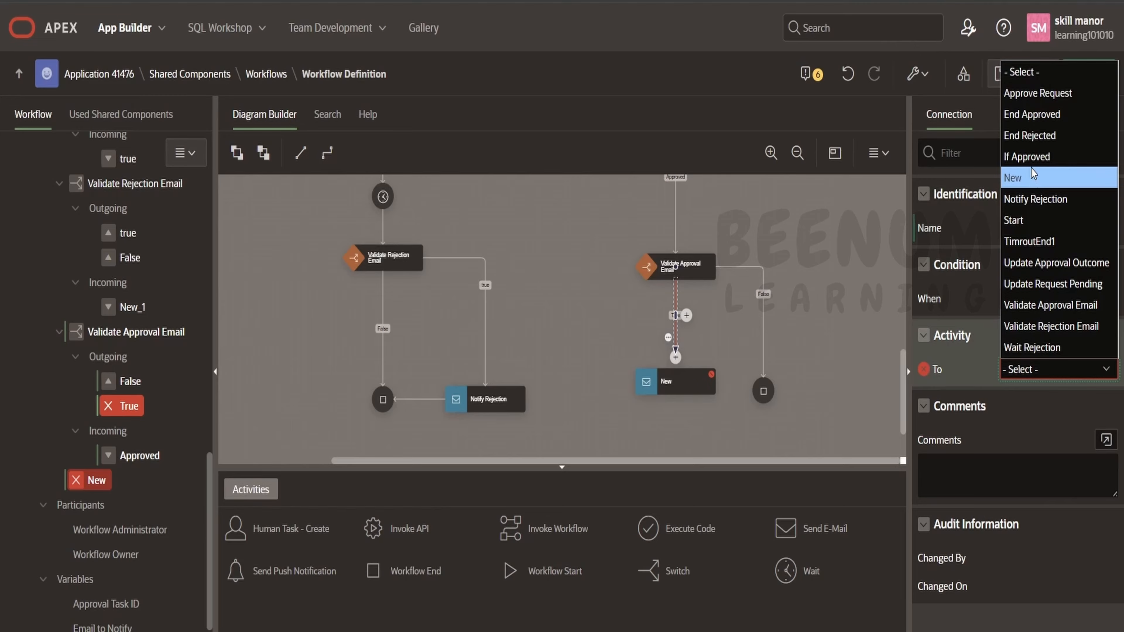
left_click(1029, 177)
Step: Shift the new e-mail activity slightly down and End Approved slightly right, and connect the e-mail activity to End Approved
left_click_drag(676, 388, 676, 402)
left_click_drag(769, 397, 799, 397)
right_click(711, 405)
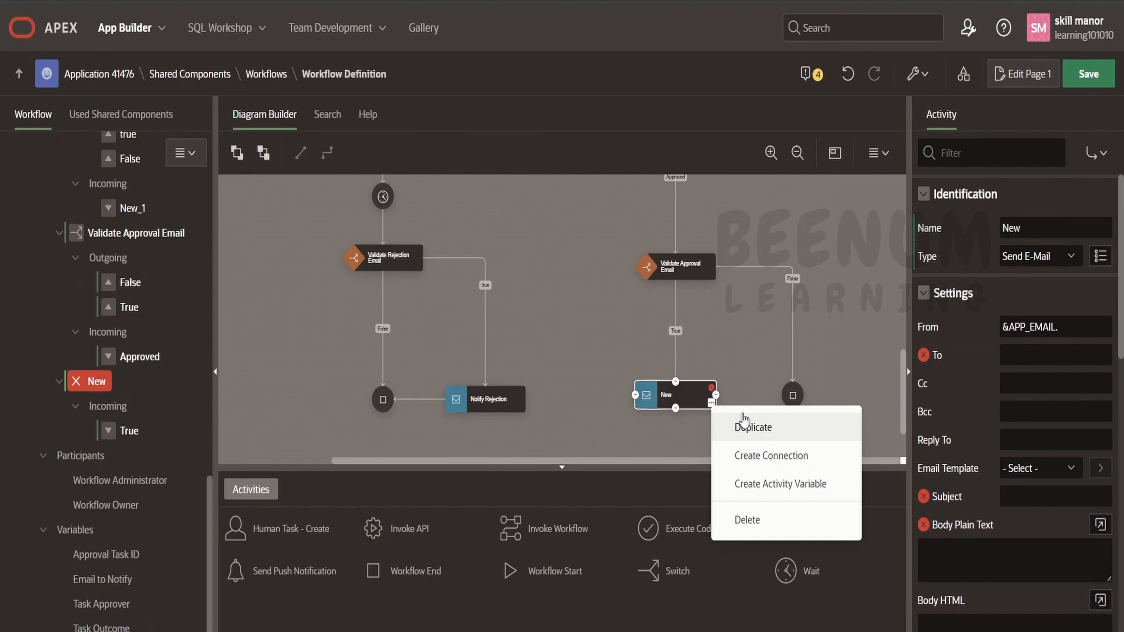
left_click(770, 456)
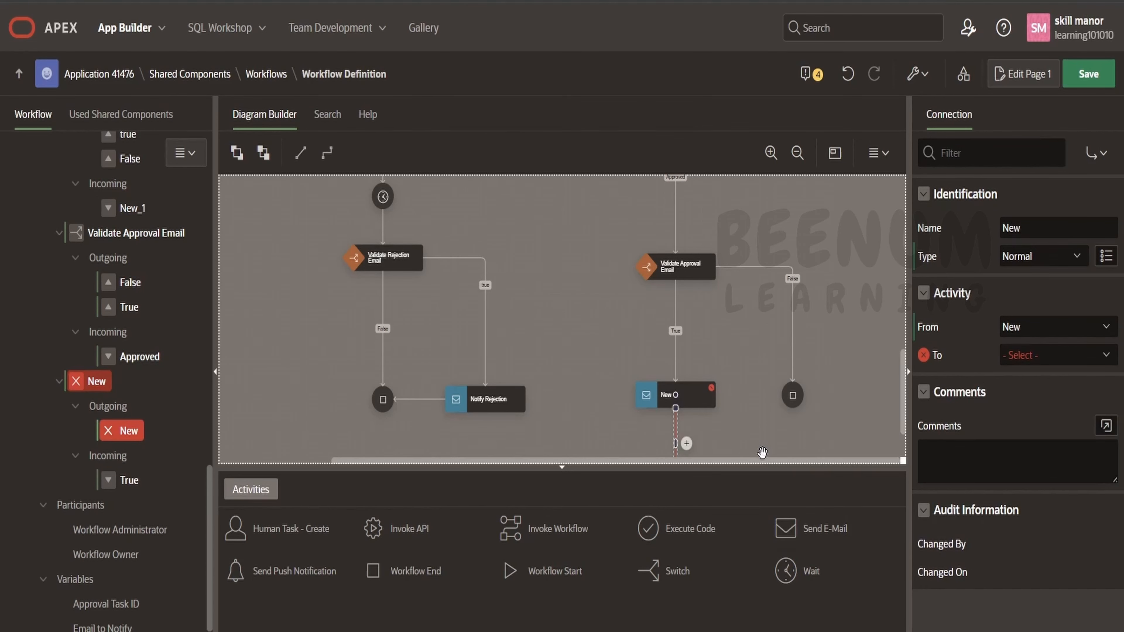
left_click(1003, 357)
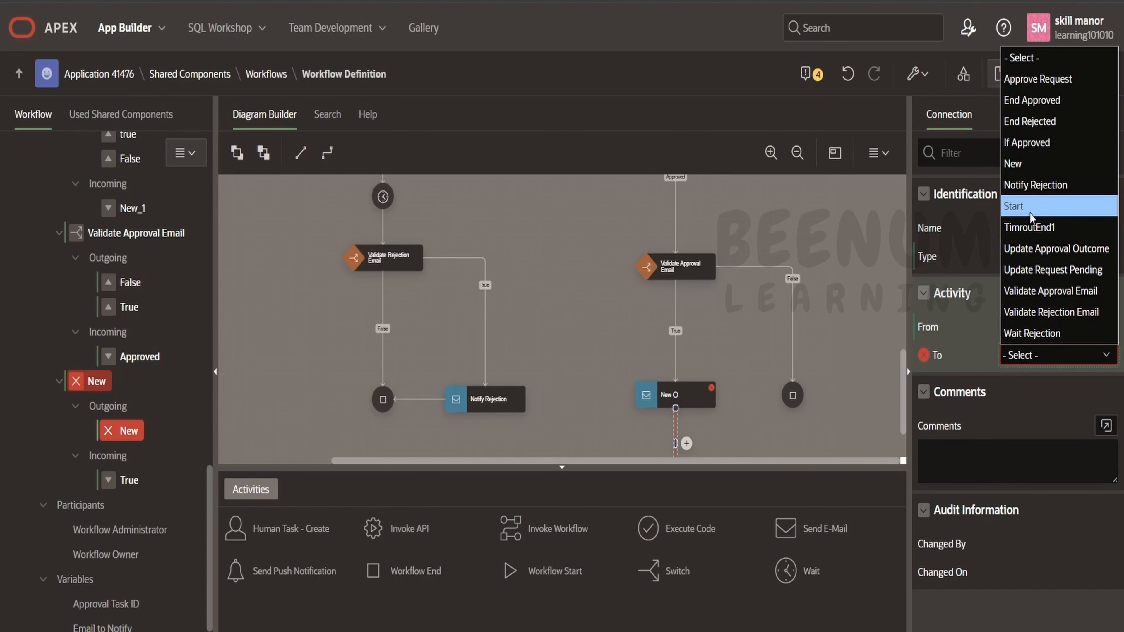
left_click(1024, 102)
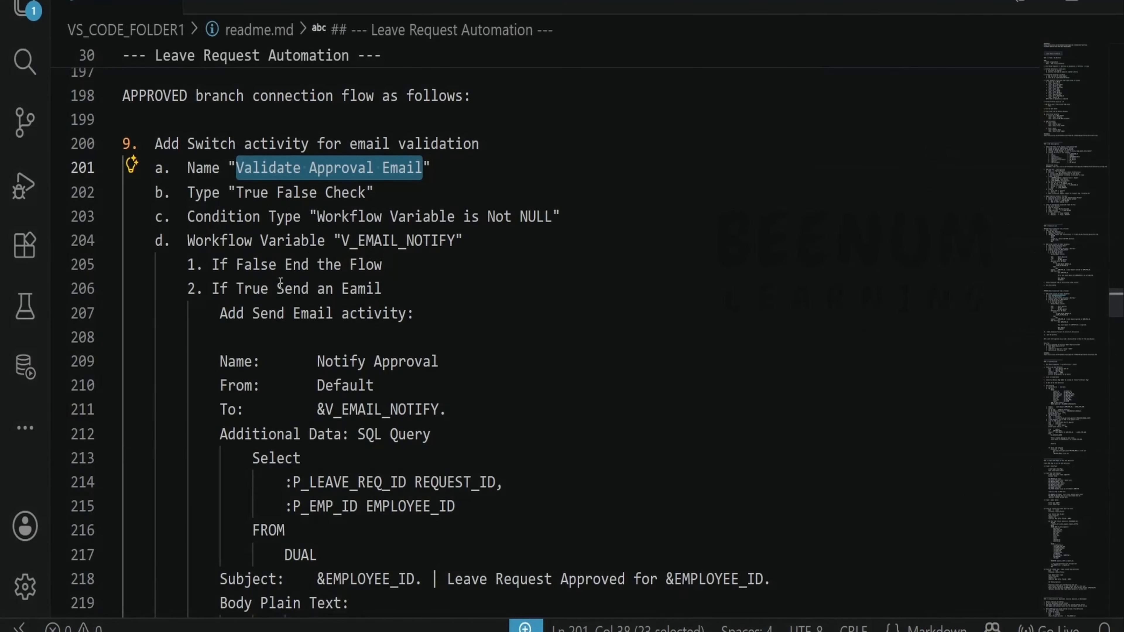
Step: Rename the new Send E-Mail activity to "Notify Approval", copying the name from readme.md in VS Code
left_click_drag(452, 354, 318, 362)
key("ctrl+c")
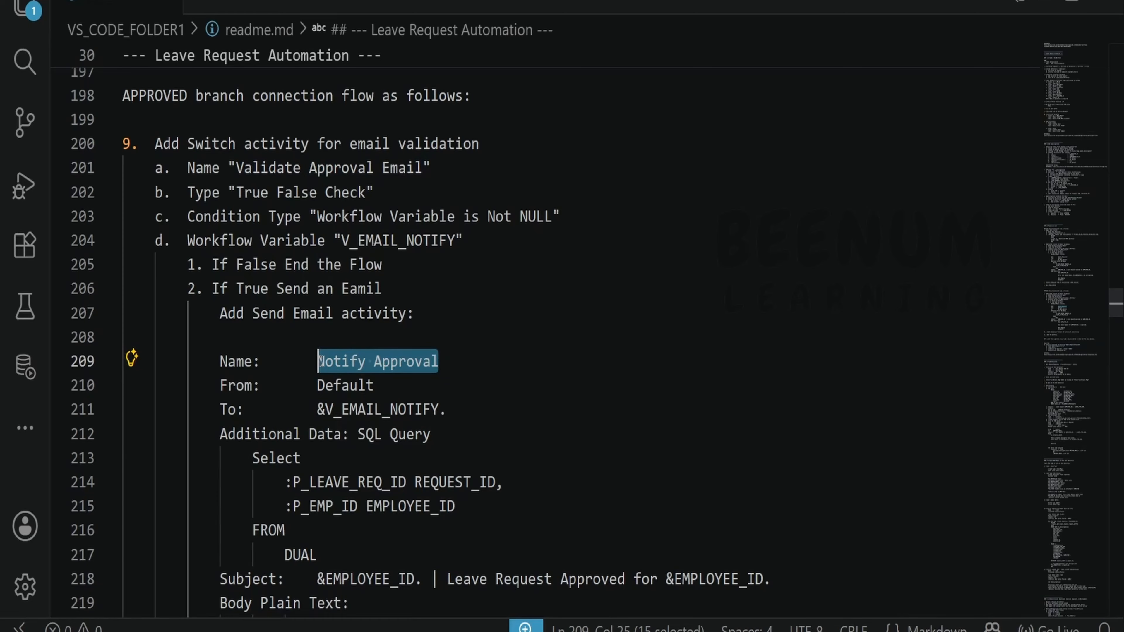
scroll(647, 299, "down", 3)
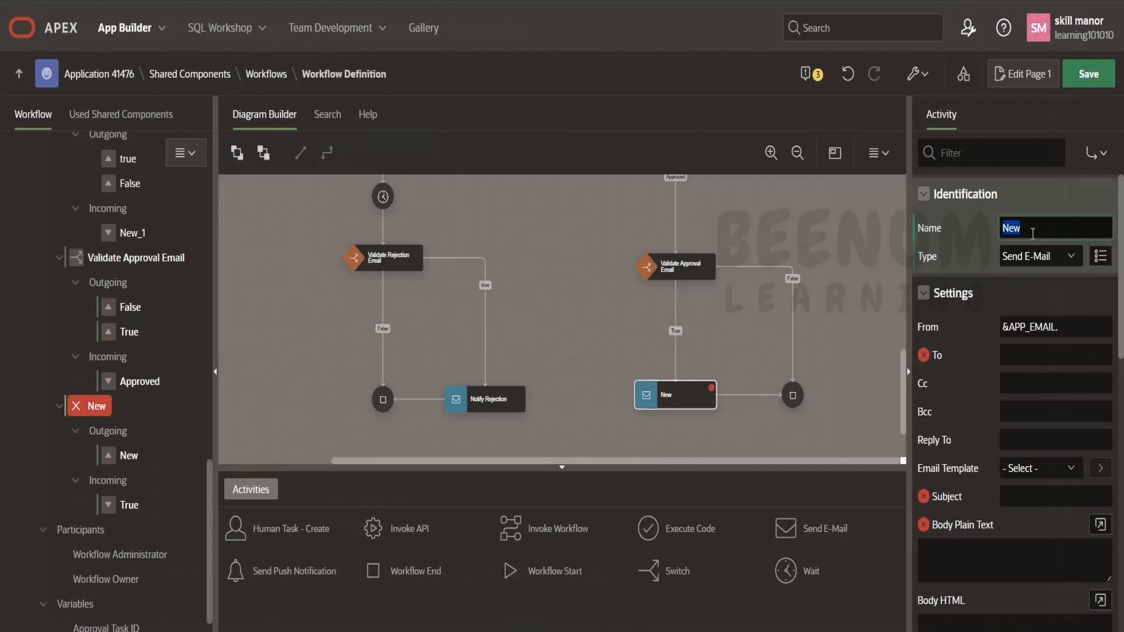
key("ctrl+v")
Step: Set the recipient of Notify Approval to &V_EMAIL_NOTIFY. as given in the readme.md notes, leaving the email template unselected
scroll(1031, 335, "down", 2)
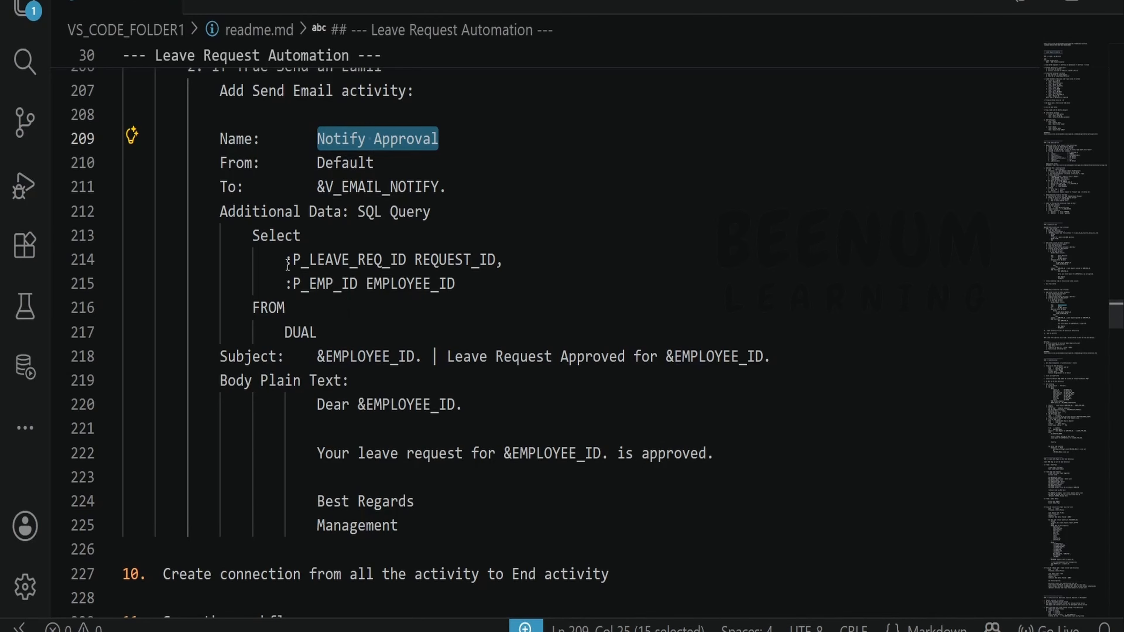
left_click_drag(318, 187, 446, 186)
key("ctrl+c")
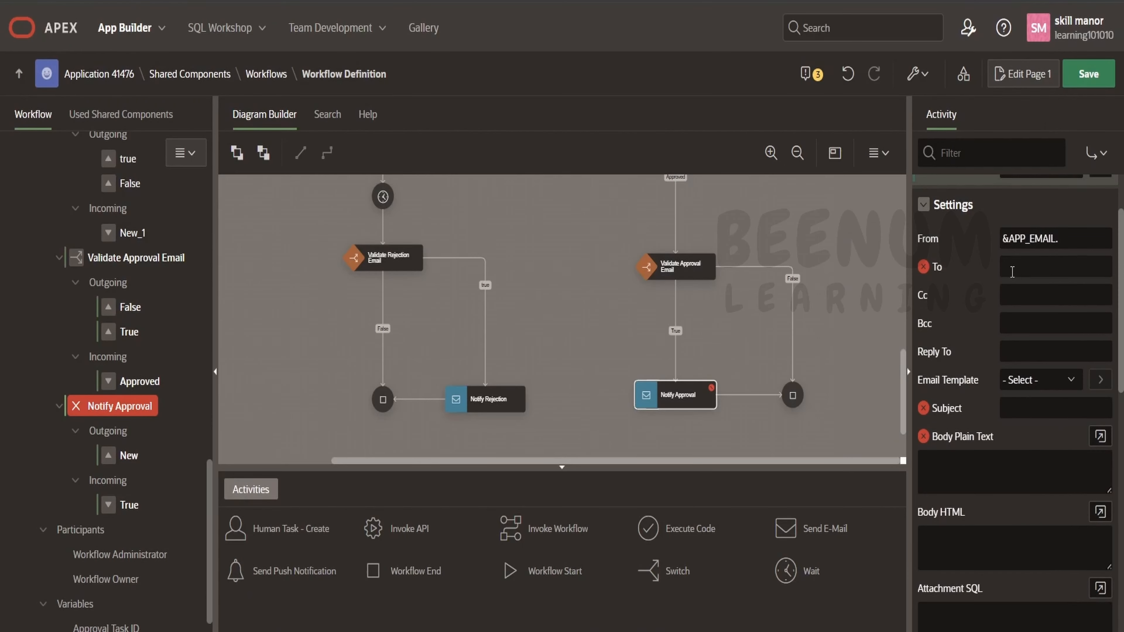
left_click(1013, 271)
key("ctrl+v")
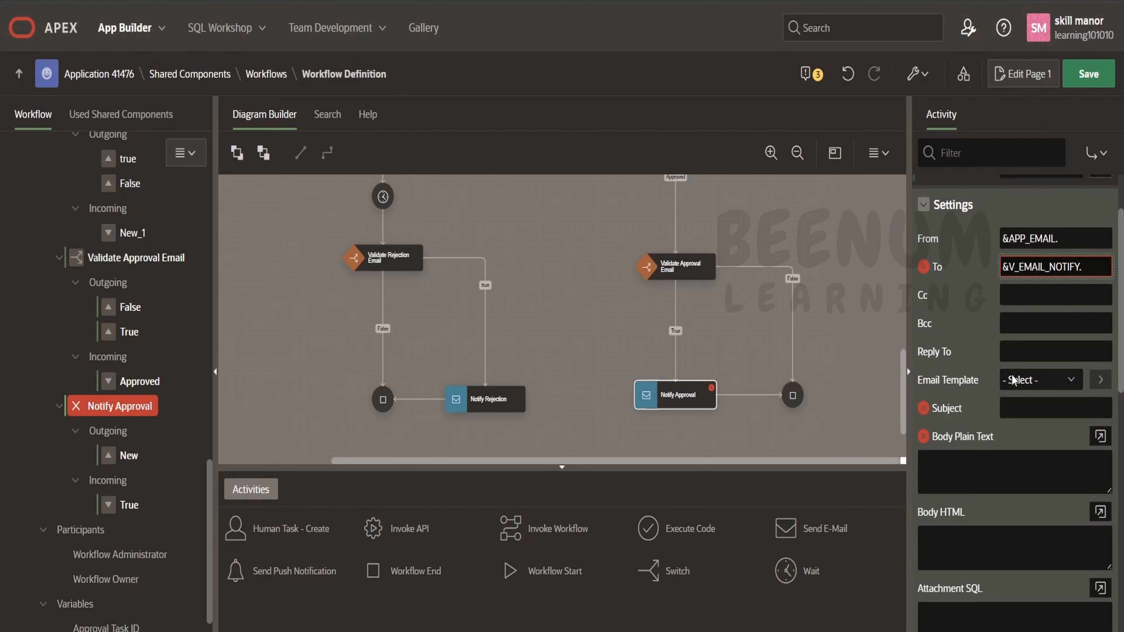
left_click(1051, 384)
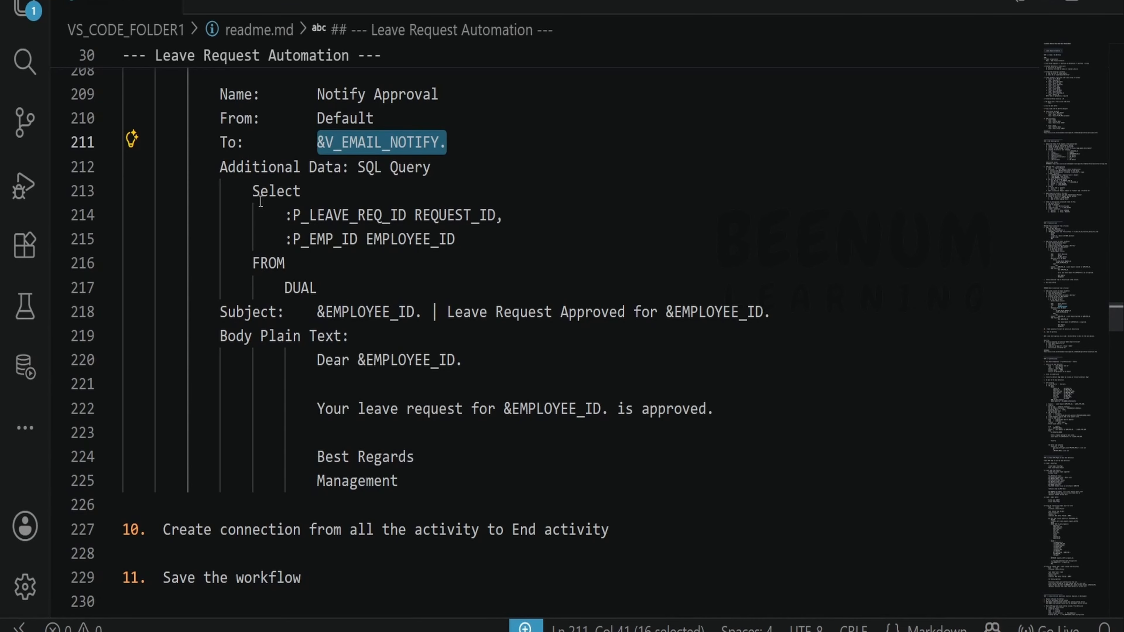
Step: Copy the query selecting :P_LEAVE_REQ_ID REQUEST_ID and :P_EMP_ID EMPLOYEE_ID from DUAL into Notify Approval's Attachment SQL and validate it
left_click_drag(246, 193, 327, 278)
key("ctrl+c")
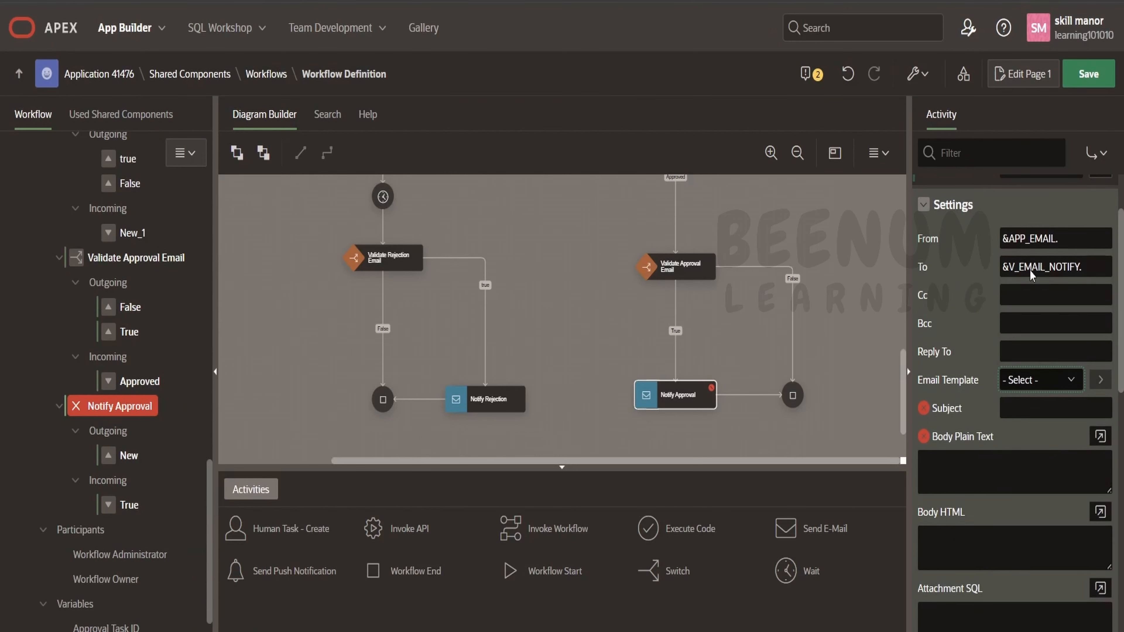
scroll(1017, 398, "down", 4)
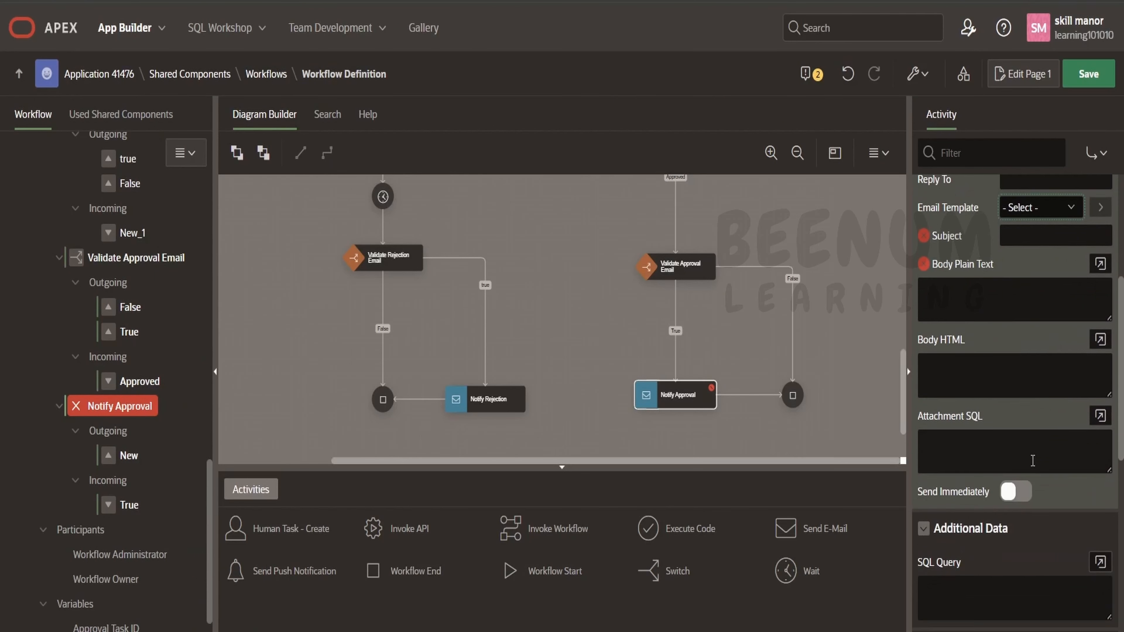
left_click(1100, 412)
key("ctrl+v")
left_click(405, 122)
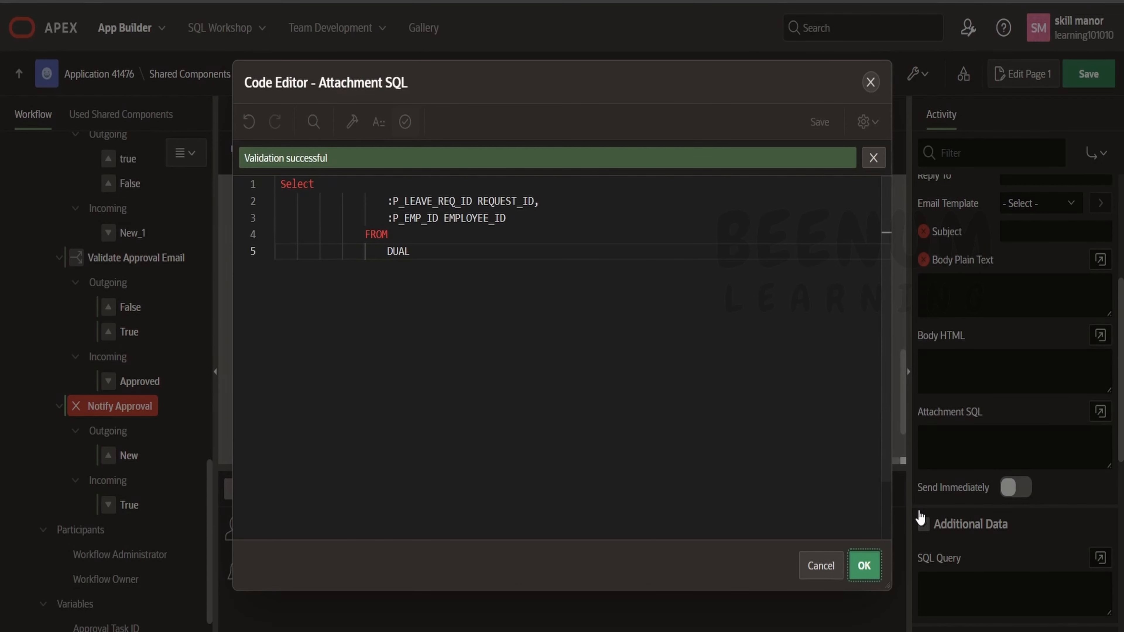
left_click(864, 566)
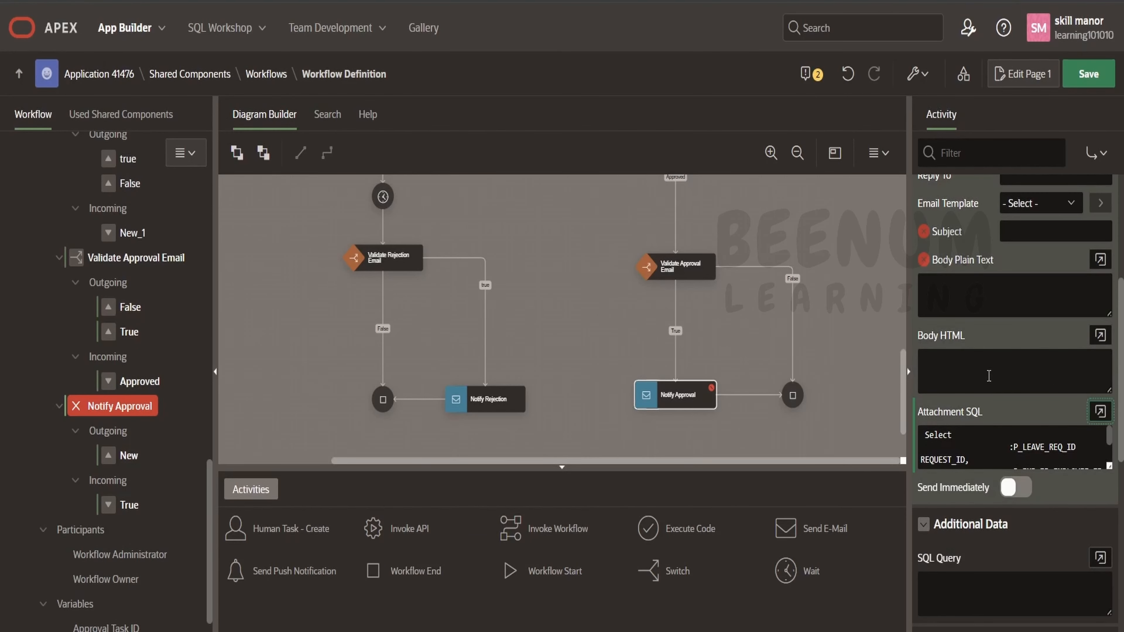
Step: Set the subject of Notify Approval to "&EMPLOYEE_ID. | Leave Request Approved for &EMPLOYEE_ID." from the readme.md notes
key("alt+Tab")
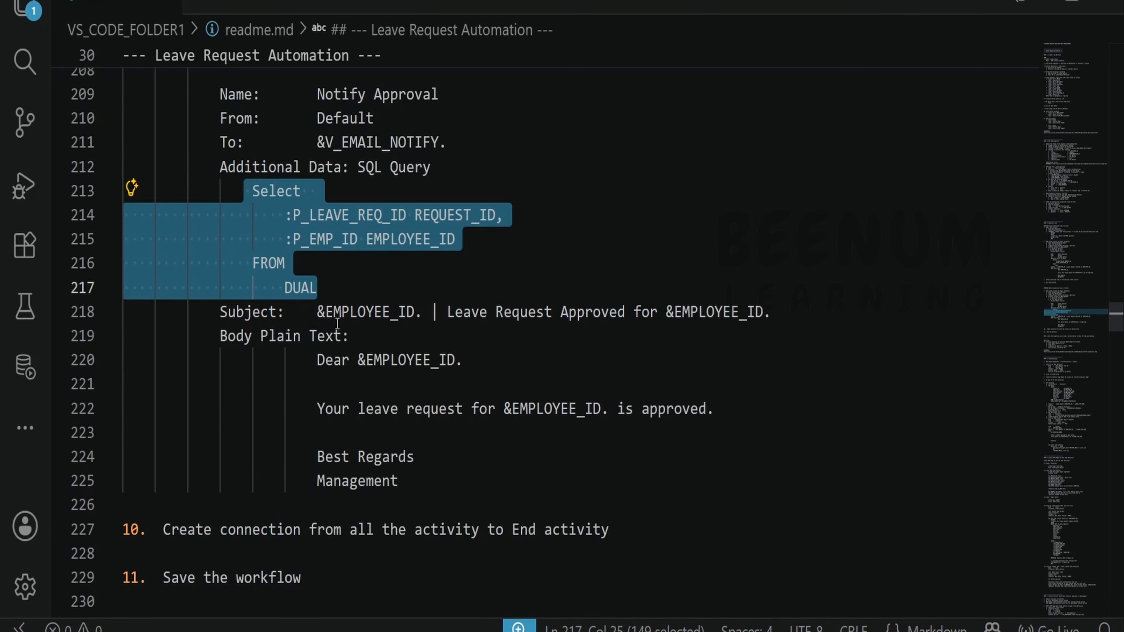
left_click_drag(317, 312, 776, 314)
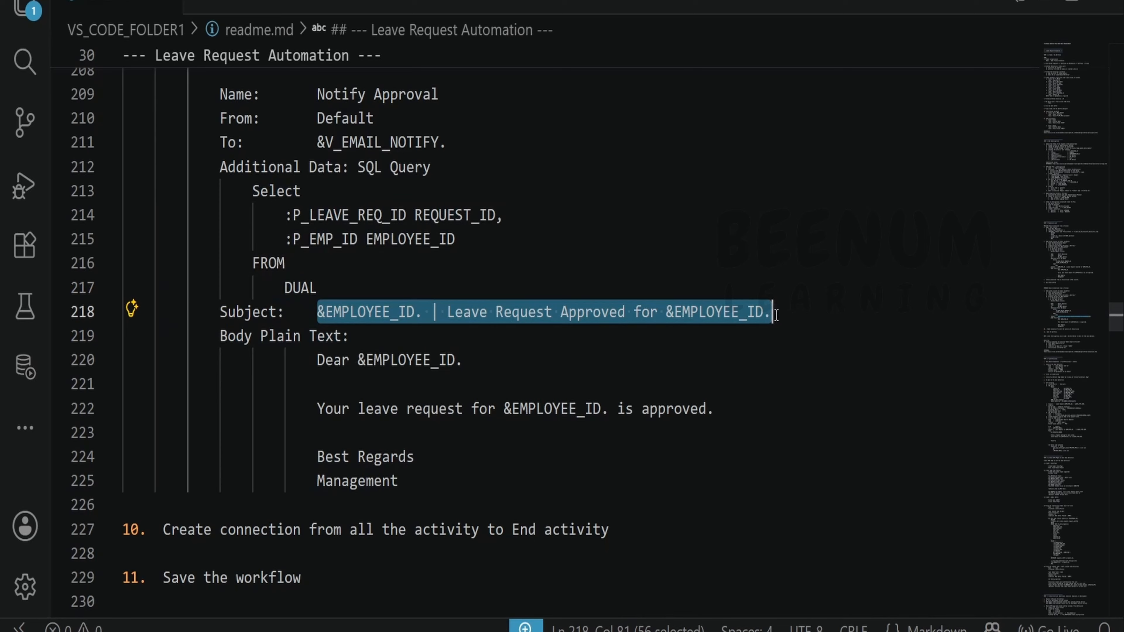
key("ctrl+c")
key("alt+Tab")
key("ctrl+v")
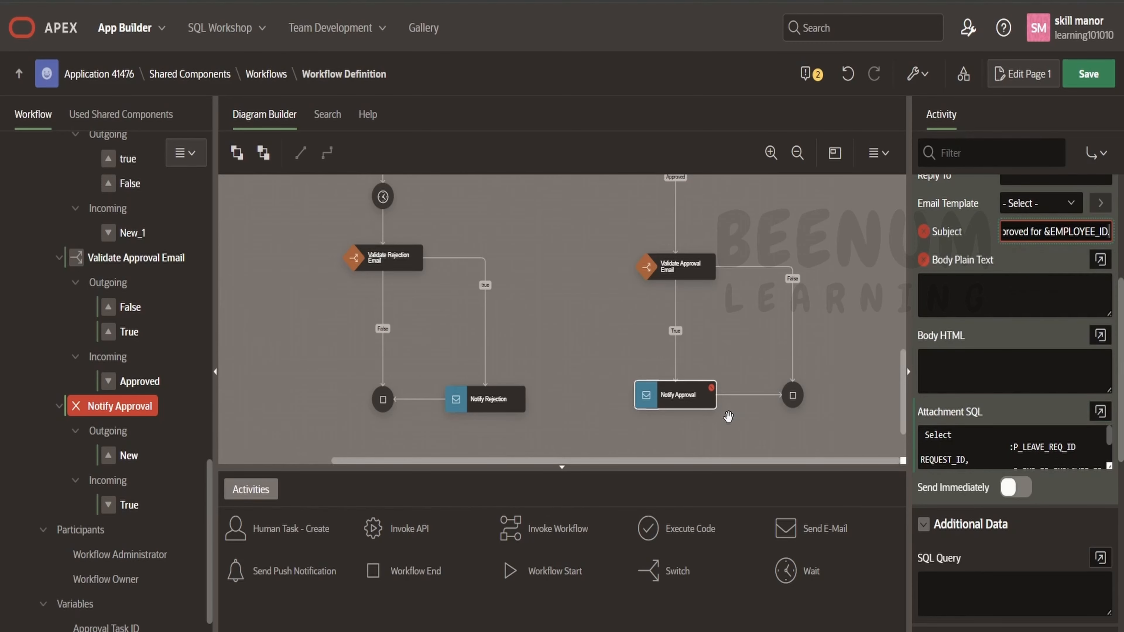
Step: Copy the approval message, from "Dear &EMPLOYEE_ID." to "Management", out of readme.md into Notify Approval's plain text body
key("alt+Tab")
left_click_drag(311, 367, 405, 481)
key("ctrl+c")
key("alt+Tab")
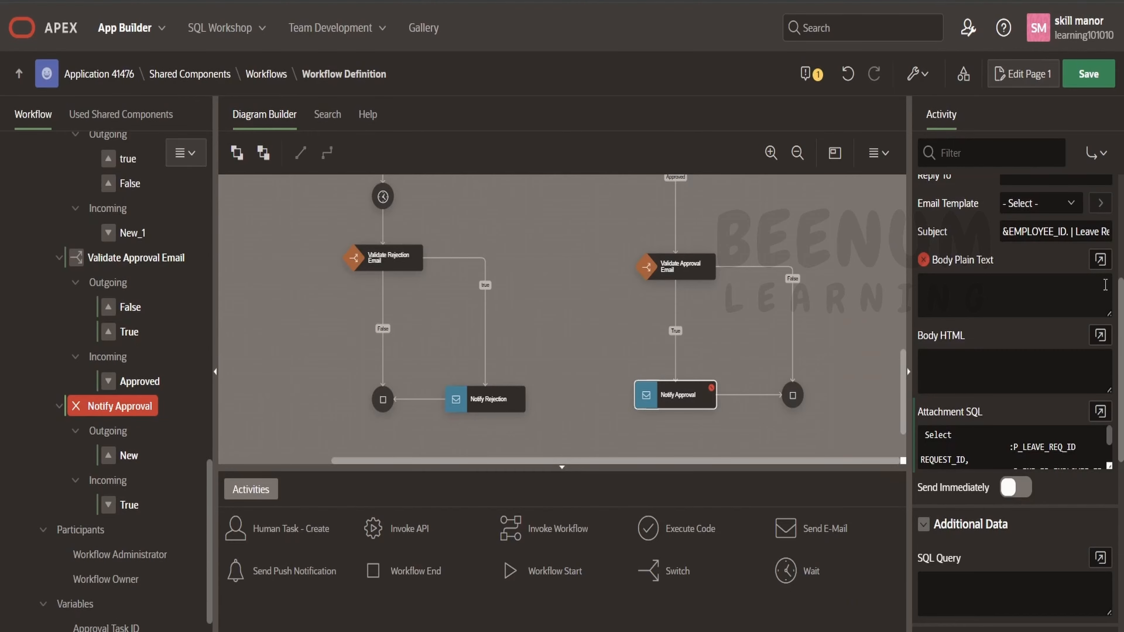
left_click(1100, 259)
key("ctrl+v")
Step: Remove the leading indentation from the leave request, "Best Regards" and "Management" lines and accept the body text
left_click(325, 227)
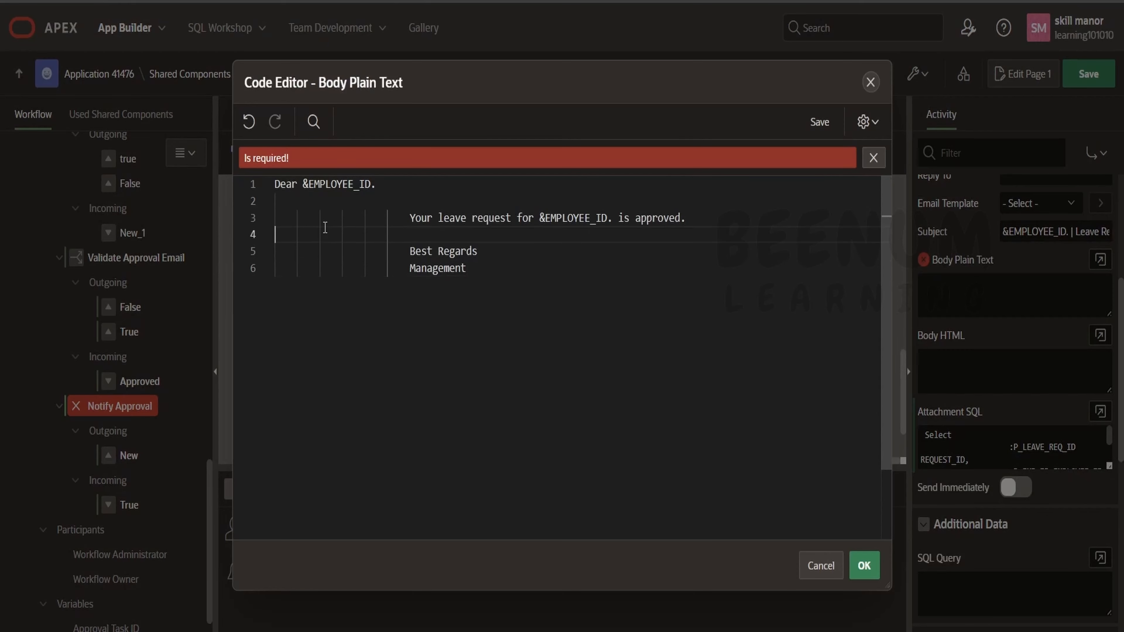
double_click(332, 216)
key("BackSpace")
double_click(379, 251)
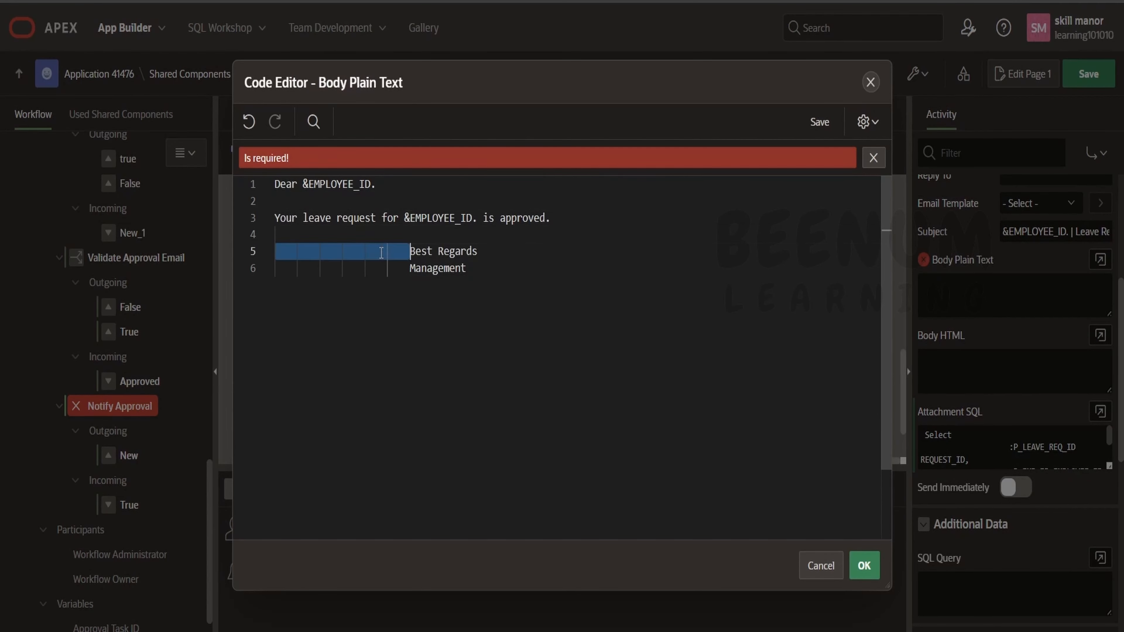
key("BackSpace")
double_click(377, 267)
key("BackSpace")
left_click(864, 566)
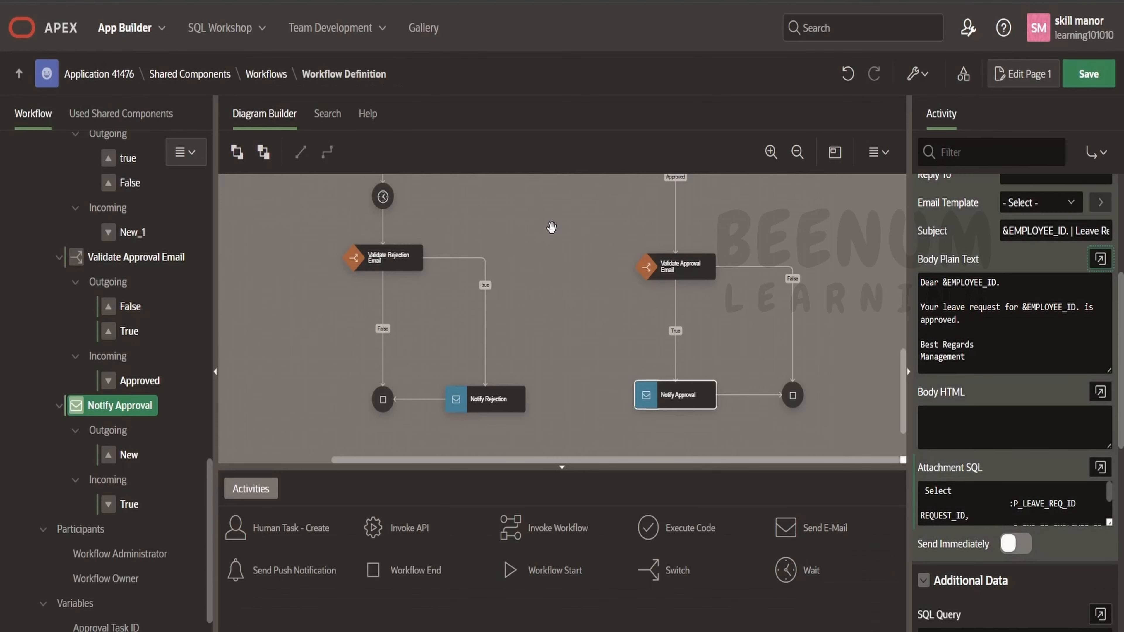
Step: Save the workflow with the completed Notify Approval activity
scroll(930, 428, "down", 4)
left_click(1090, 72)
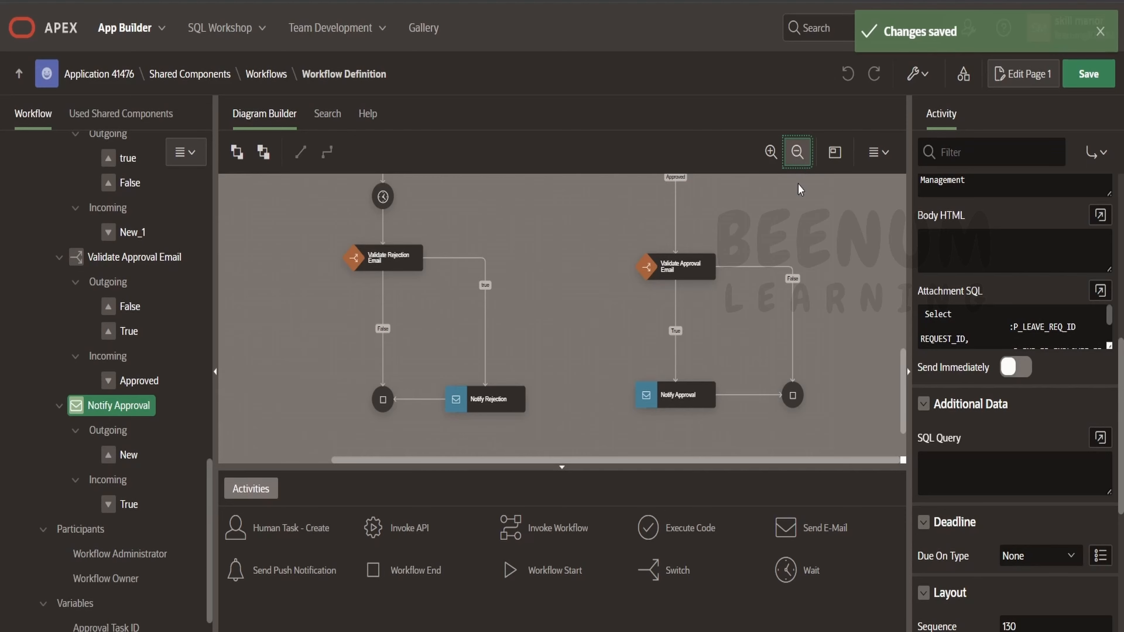
left_click(908, 384)
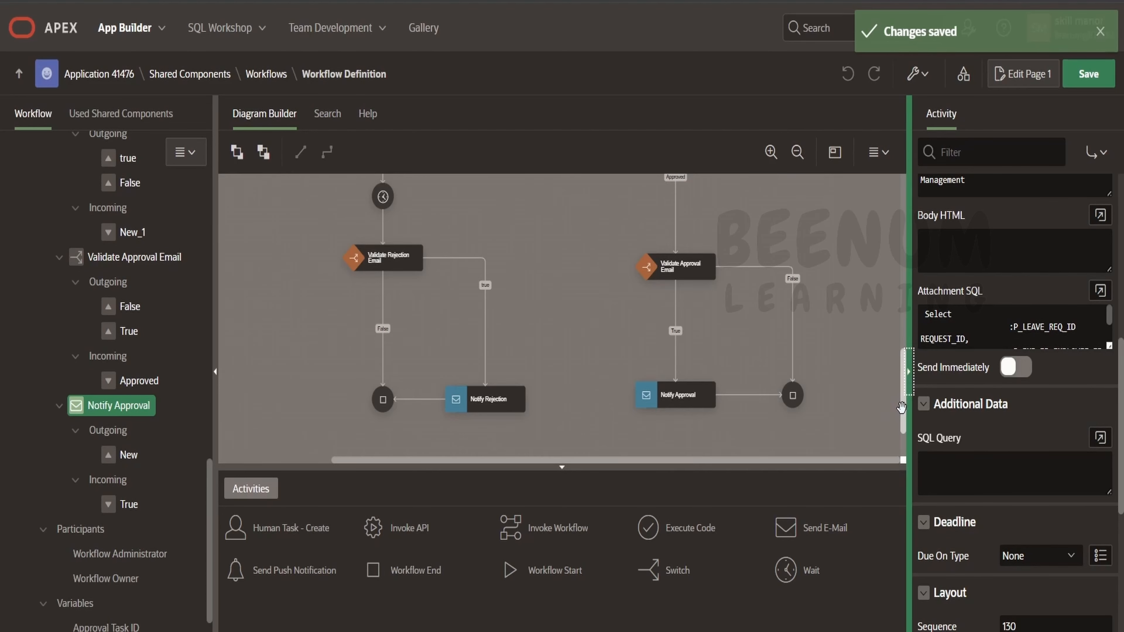
Step: Review the start of the workflow through the Update Request Pending, Approve Request and Update Approval Outcome activities
left_click_drag(901, 407, 902, 340)
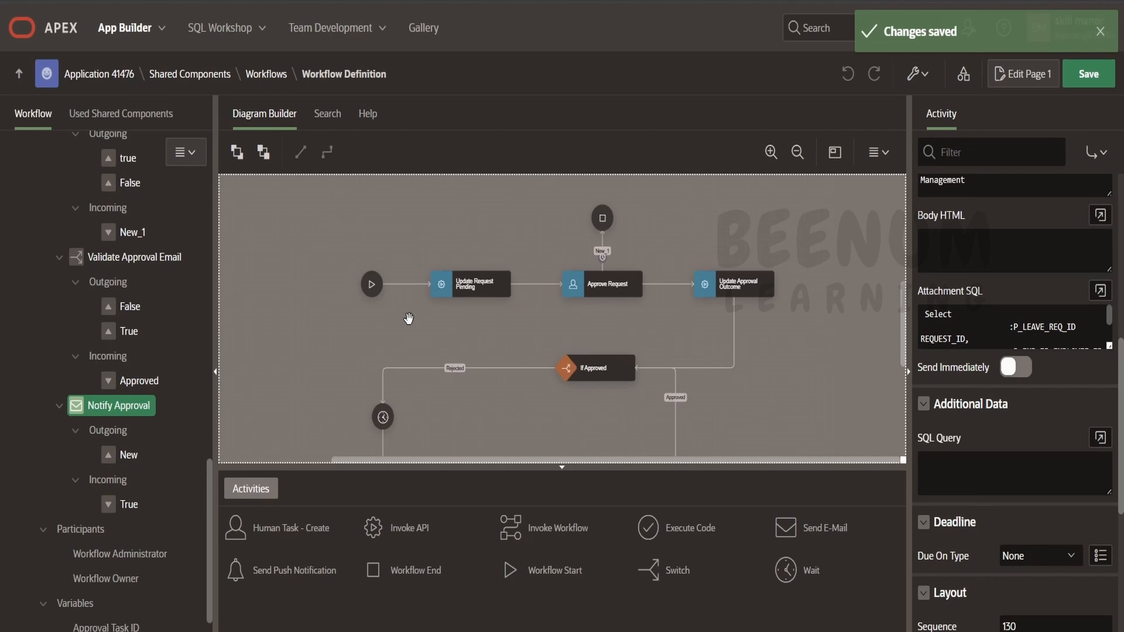
left_click(452, 287)
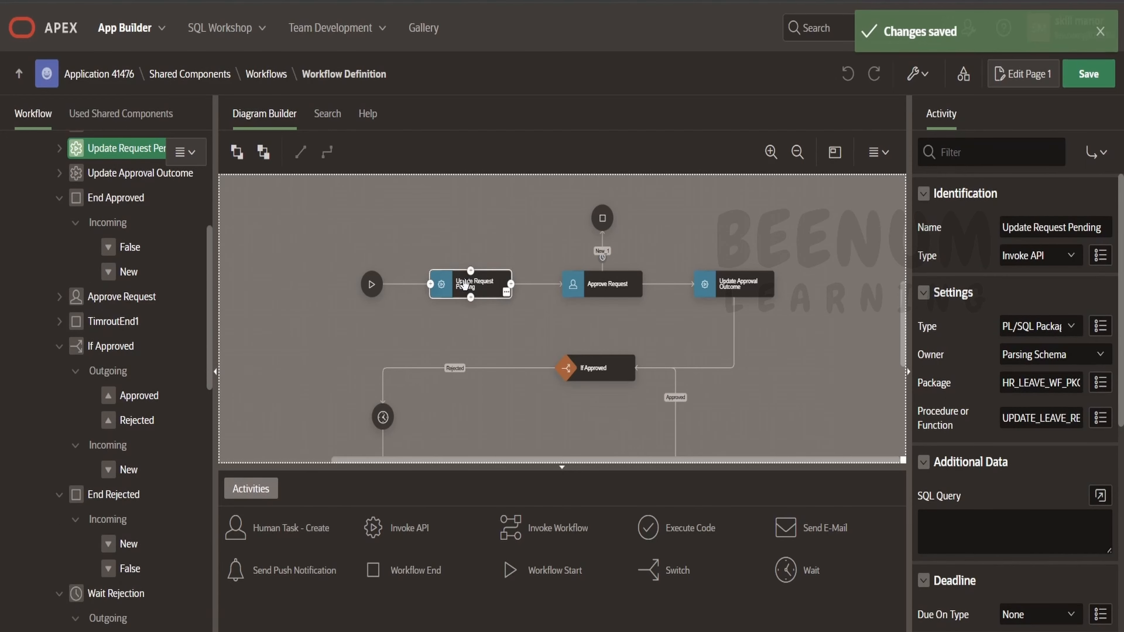
left_click(623, 285)
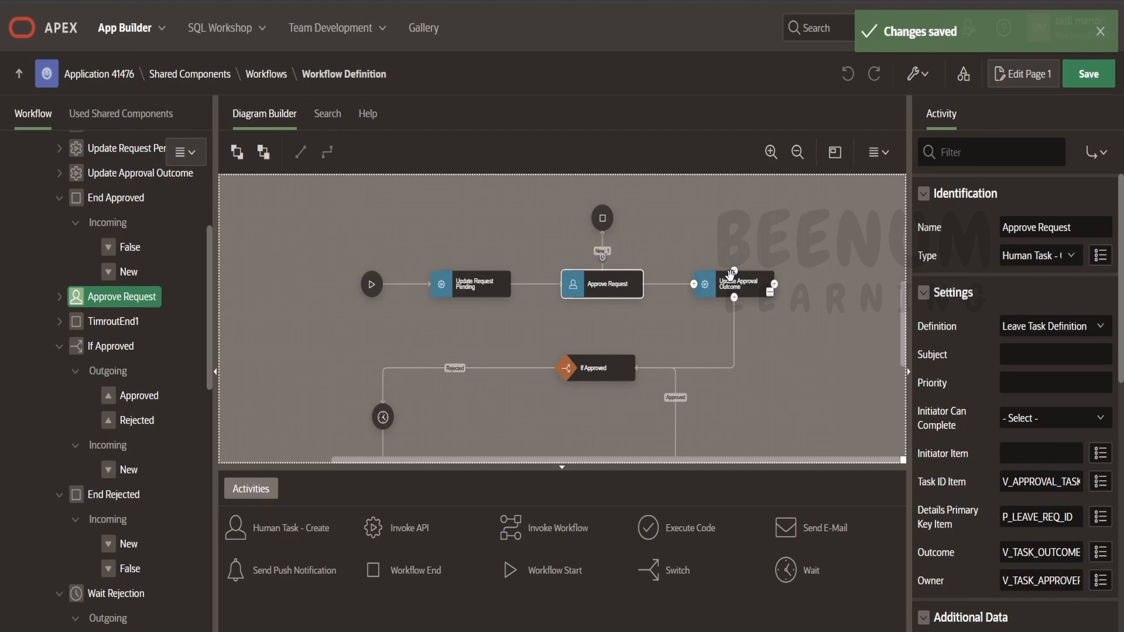
left_click_drag(754, 316, 746, 236)
left_click(729, 204)
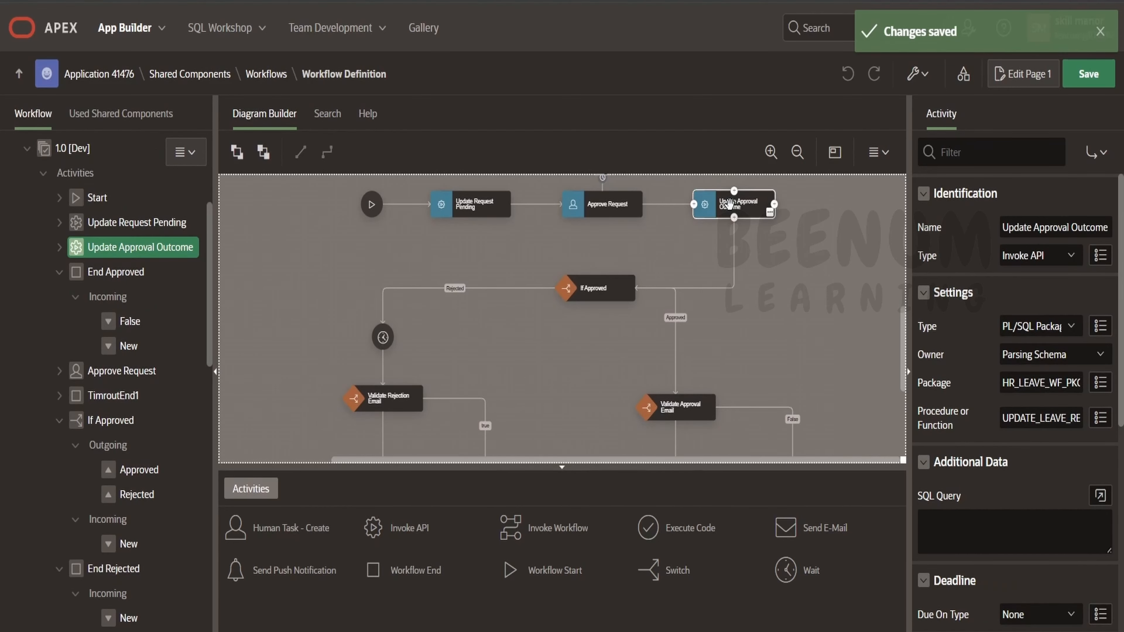